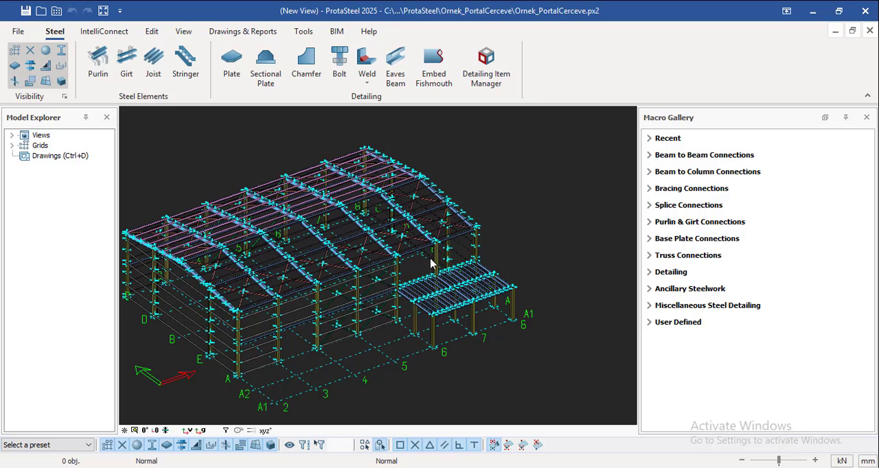
Select all members of the portal frame building, including the side canopy, in the 3D view
scroll(201, 335, "up", 6)
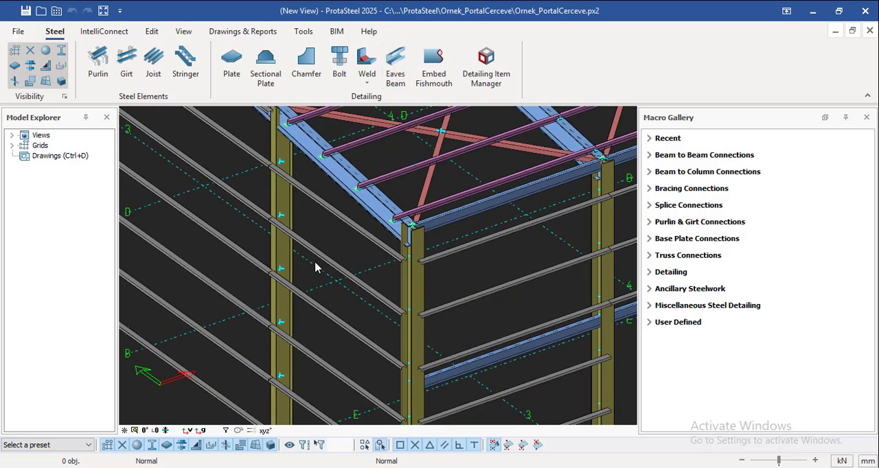
scroll(329, 250, "down", 6)
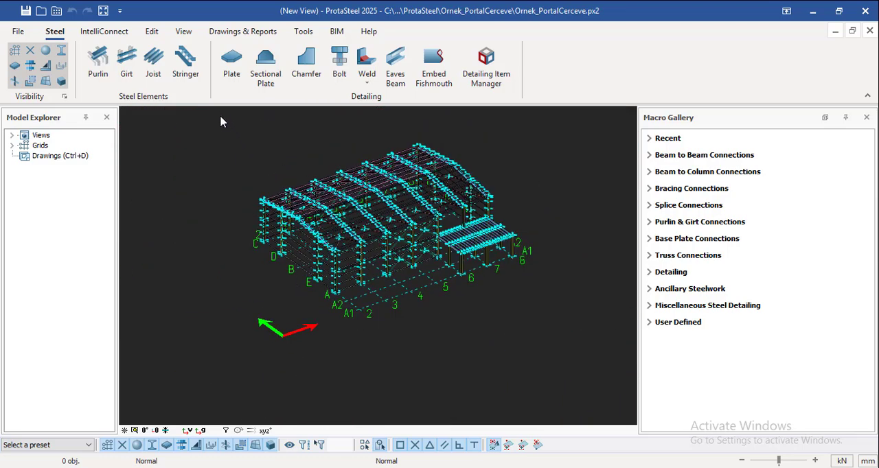
left_click_drag(220, 121, 621, 354)
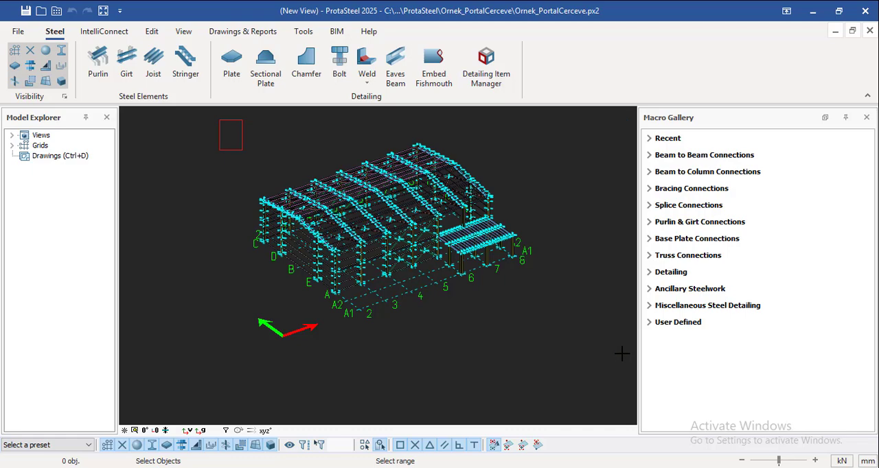
scroll(460, 166, "up", 10)
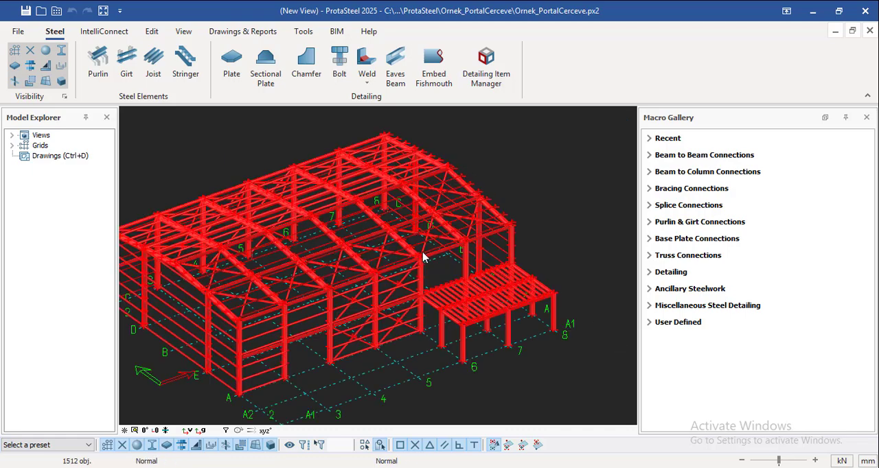
Create the purlin connections for the selected model with IntelliConnect, using the Auto connection type, and close the resulting log
right_click(357, 343)
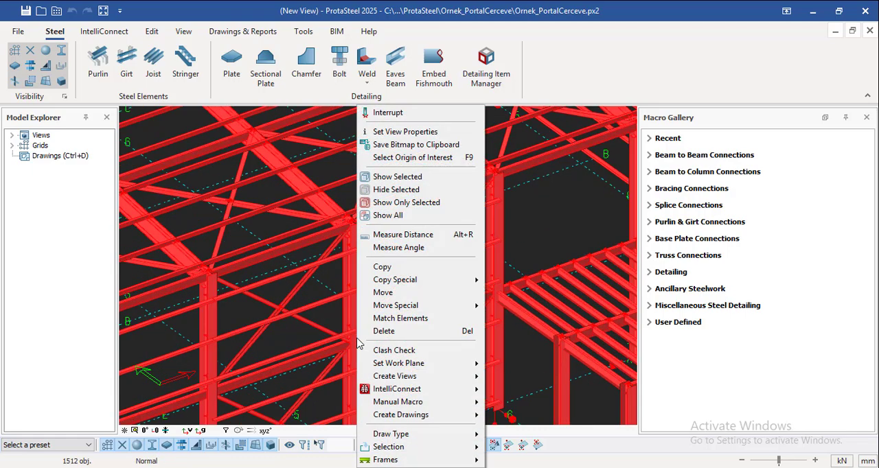
mouse_move(460, 397)
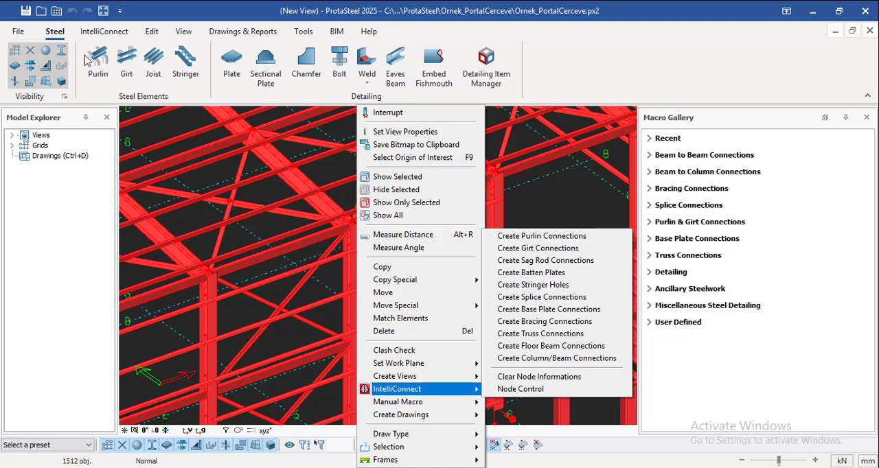
mouse_move(379, 458)
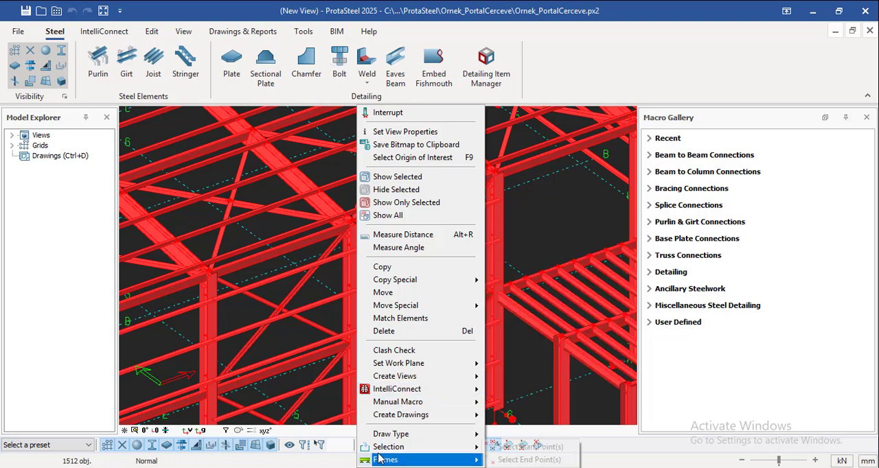
mouse_move(434, 390)
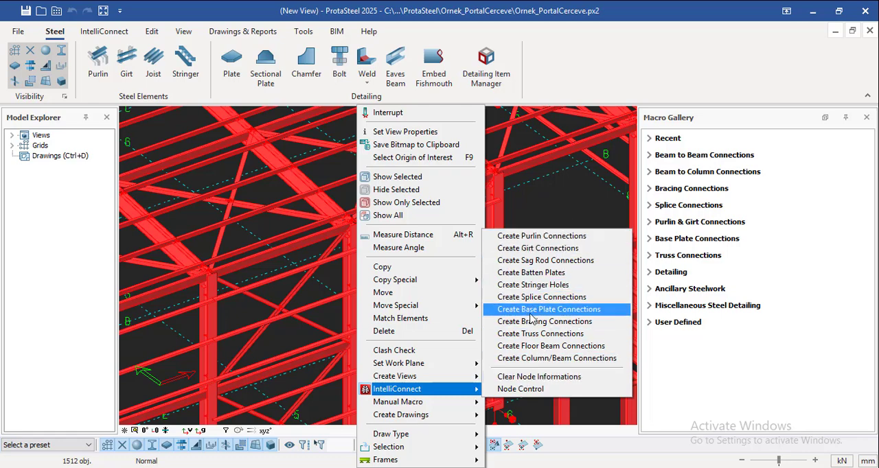
left_click(577, 236)
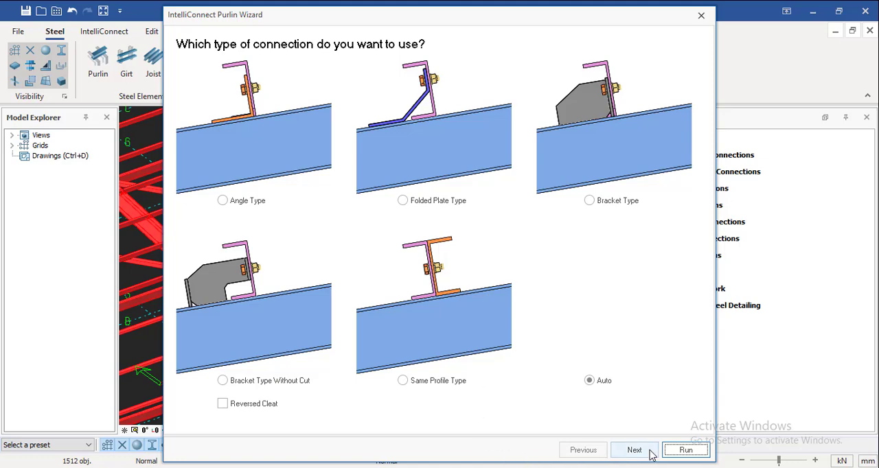
left_click(677, 450)
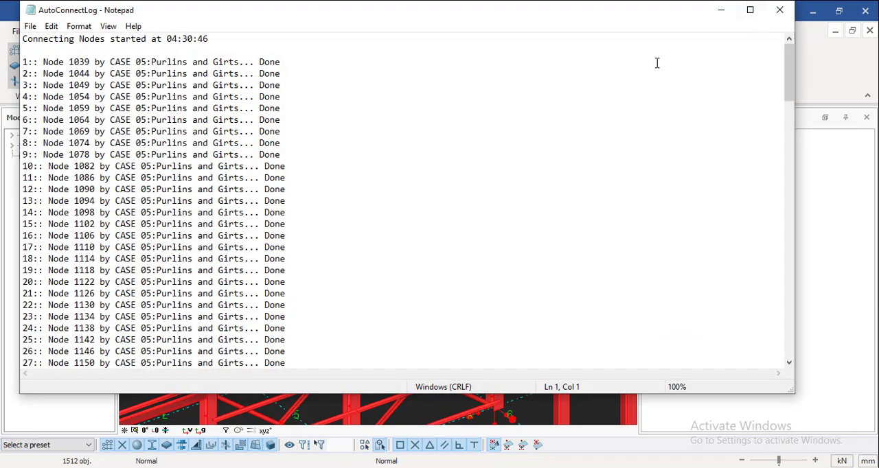
scroll(573, 227, "down", 10)
scroll(435, 281, "down", 5)
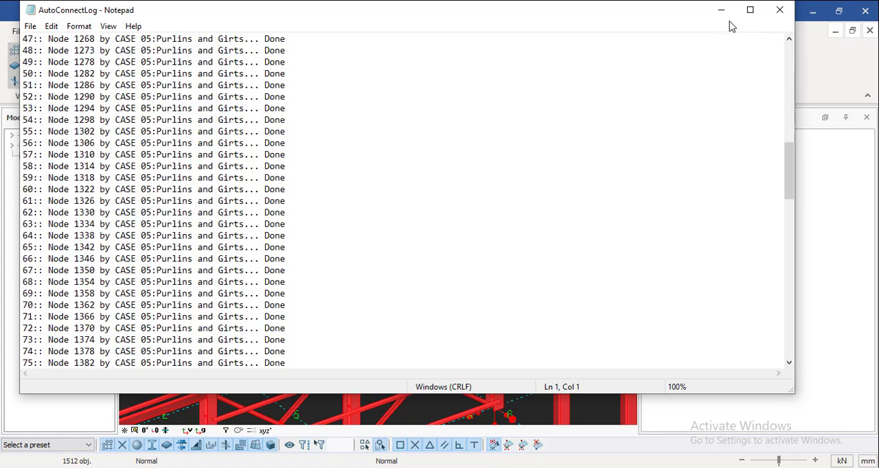
left_click(779, 9)
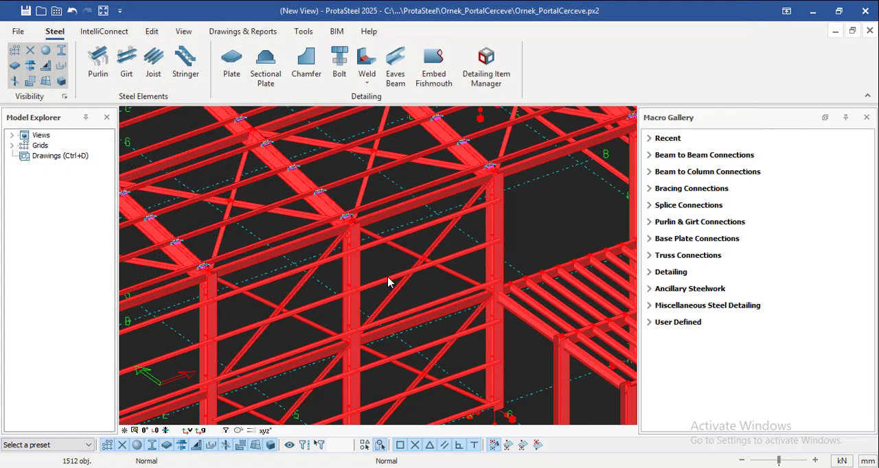
Examine the purlin connections on the roof rafters, up close and across the whole building
scroll(388, 281, "down", 5)
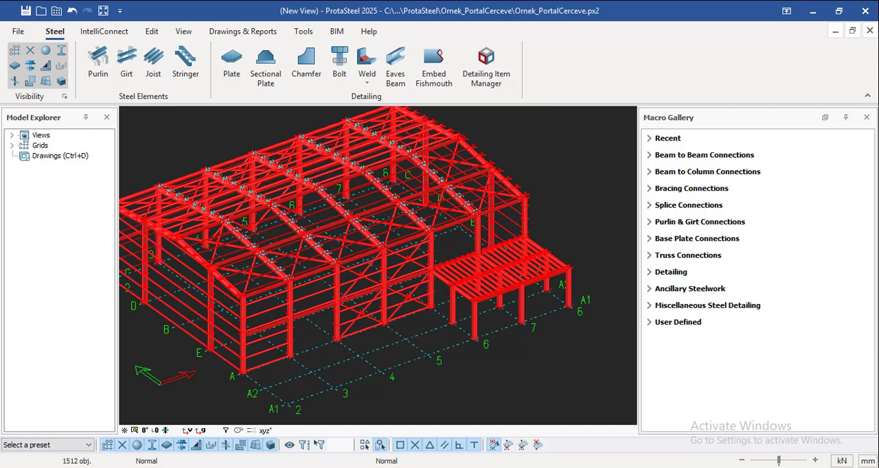
scroll(371, 200, "up", 4)
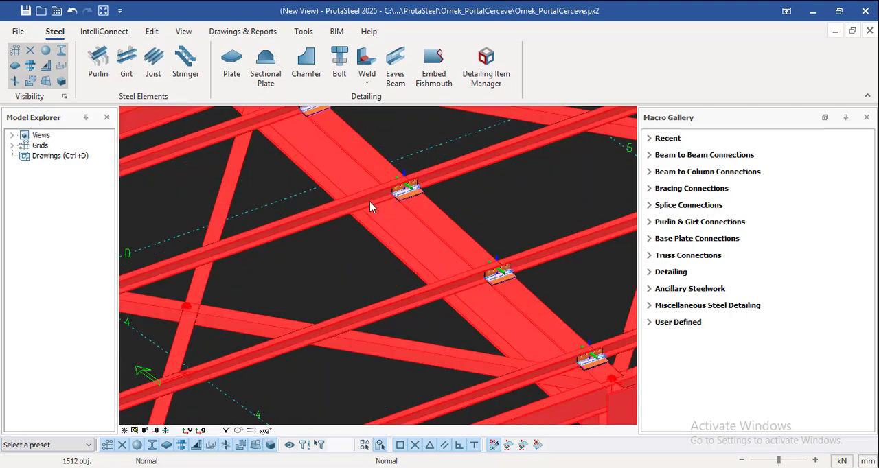
scroll(370, 202, "up", 5)
scroll(398, 196, "down", 4)
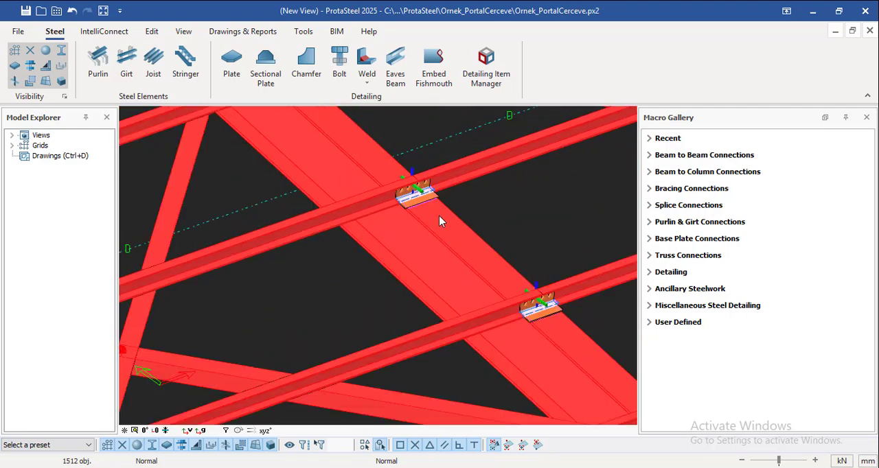
scroll(545, 343, "up", 3)
scroll(529, 307, "down", 6)
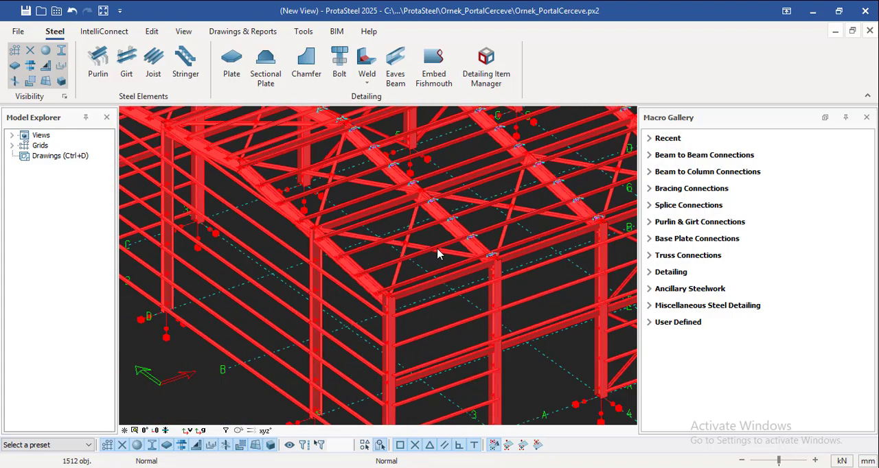
scroll(434, 254, "down", 5)
scroll(462, 251, "up", 3)
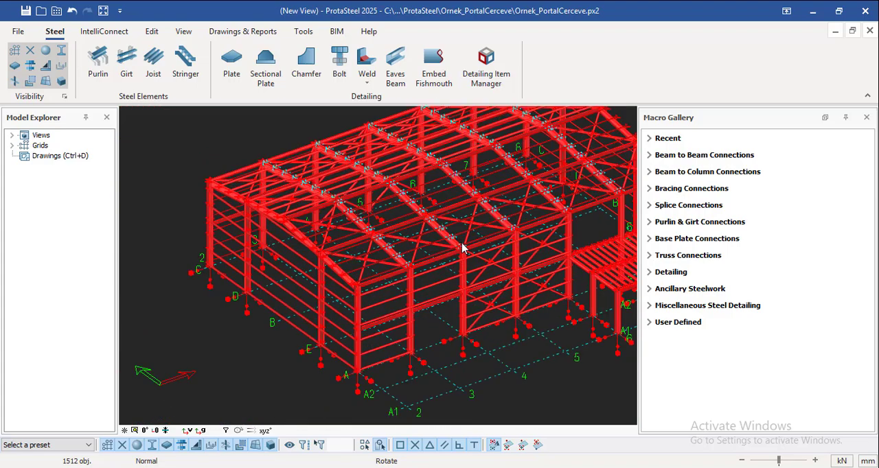
Create the girt connections for the selected model with IntelliConnect, using the Auto connection type, and close the resulting log
right_click(462, 249)
mouse_move(526, 389)
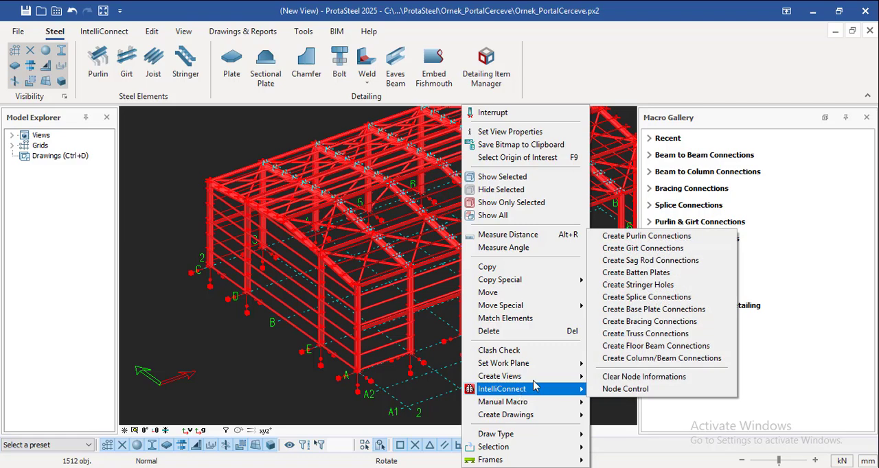
left_click(642, 249)
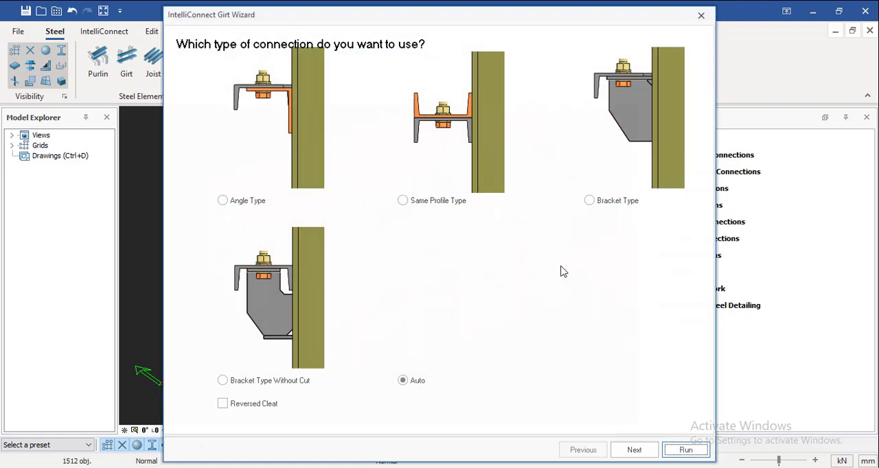
left_click(679, 450)
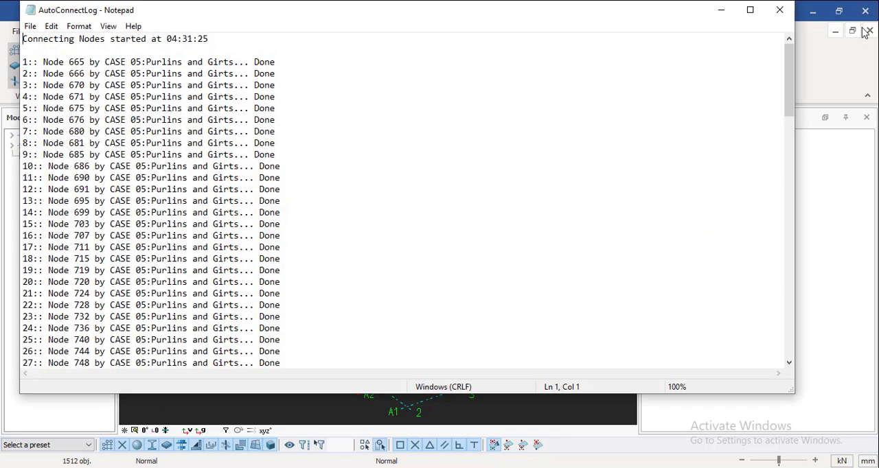
left_click(780, 10)
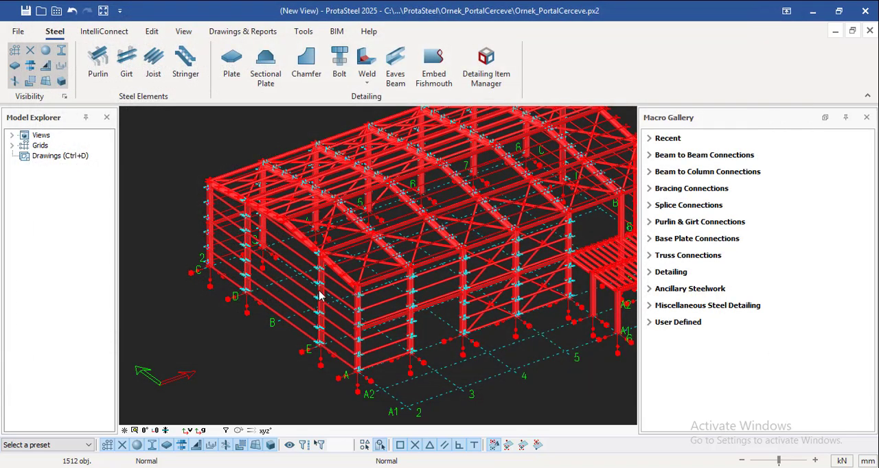
Try to create sag rod connections for the selected model with IntelliConnect and close the log
scroll(319, 295, "up", 10)
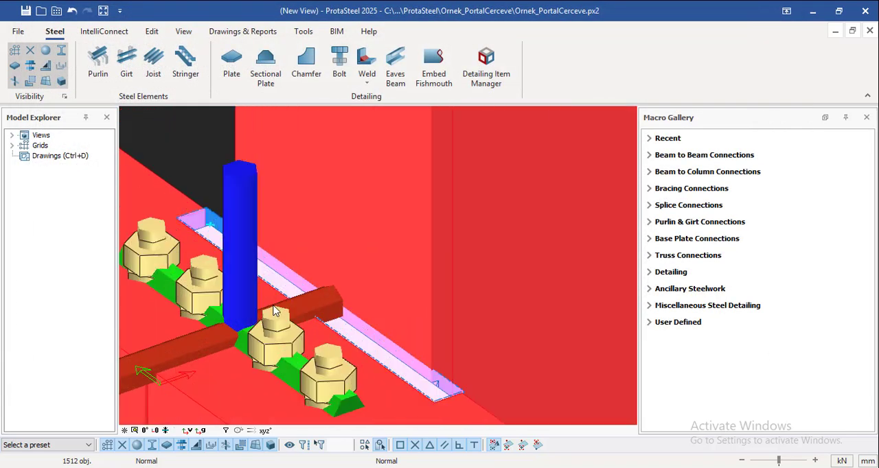
scroll(273, 310, "down", 10)
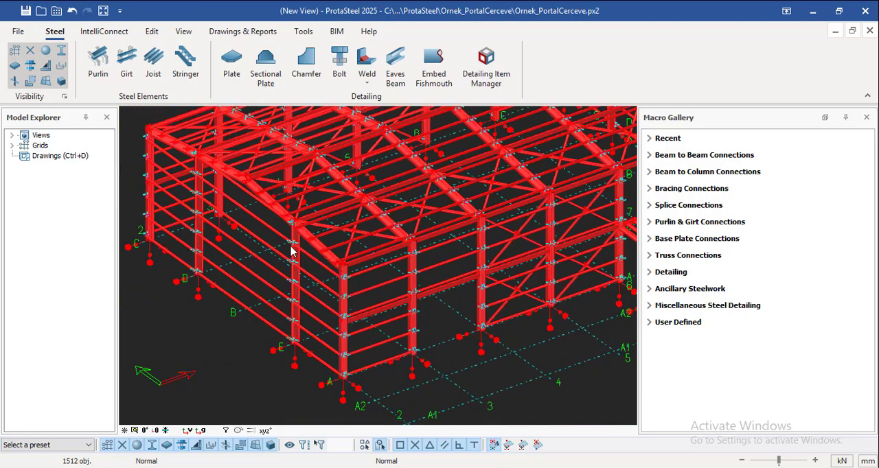
scroll(293, 270, "up", 2)
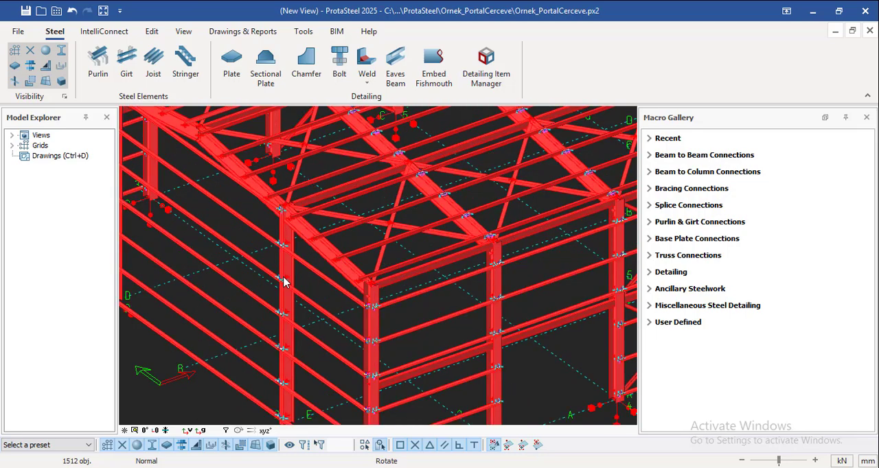
right_click(284, 279)
mouse_move(377, 389)
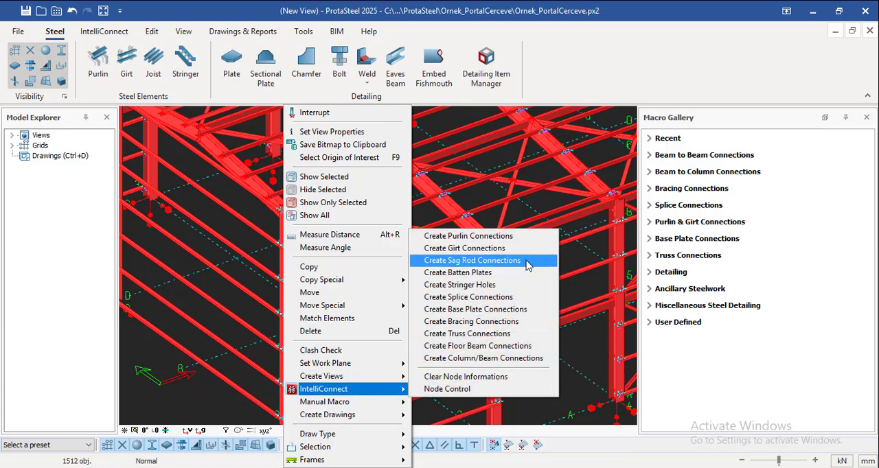
left_click(527, 261)
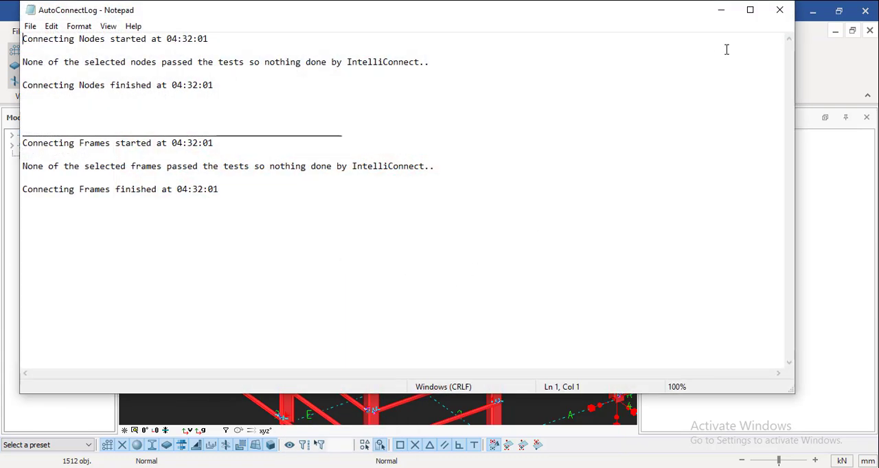
left_click(780, 10)
Examine the wall girts, roof purlins and bracing members around the building, checking their connection points
scroll(329, 275, "down", 5)
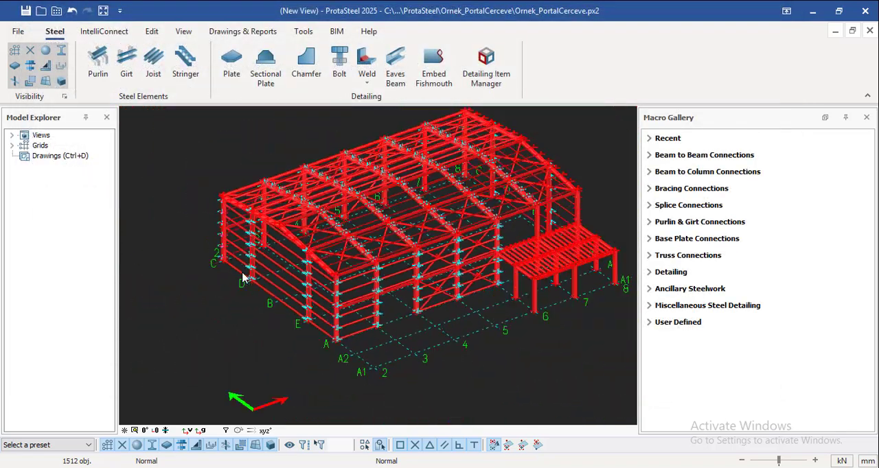
scroll(346, 313, "up", 8)
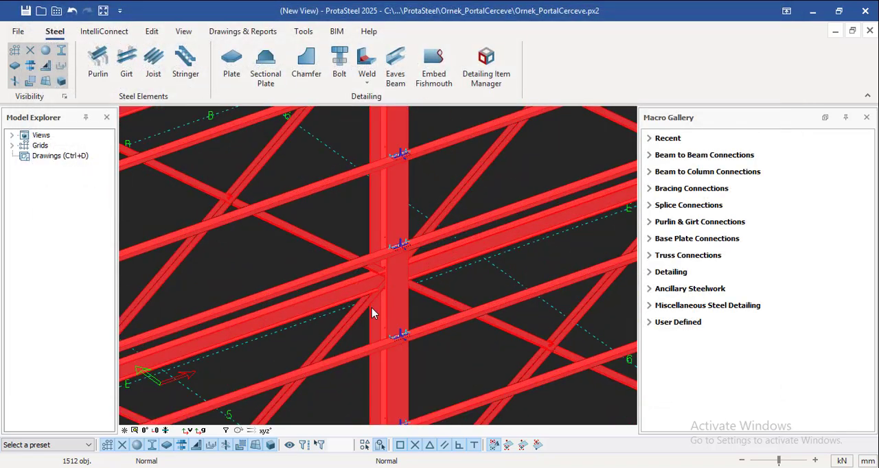
scroll(378, 310, "down", 5)
scroll(533, 203, "up", 6)
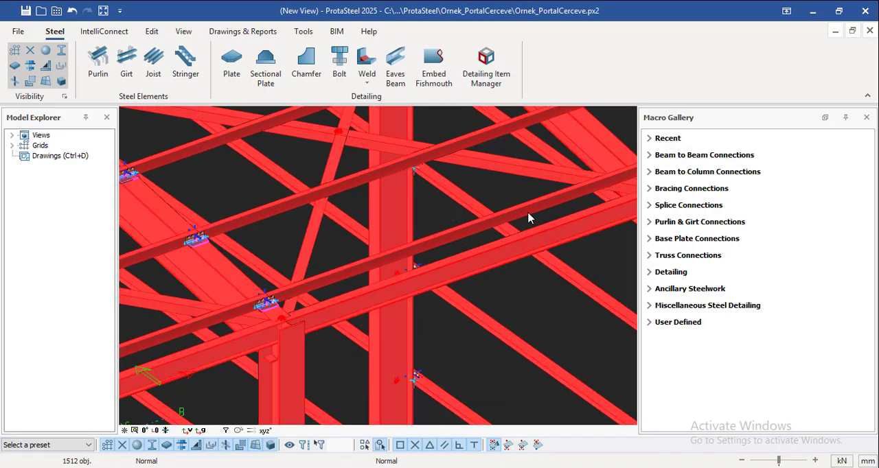
scroll(543, 247, "down", 5)
scroll(157, 212, "up", 6)
scroll(446, 210, "down", 2)
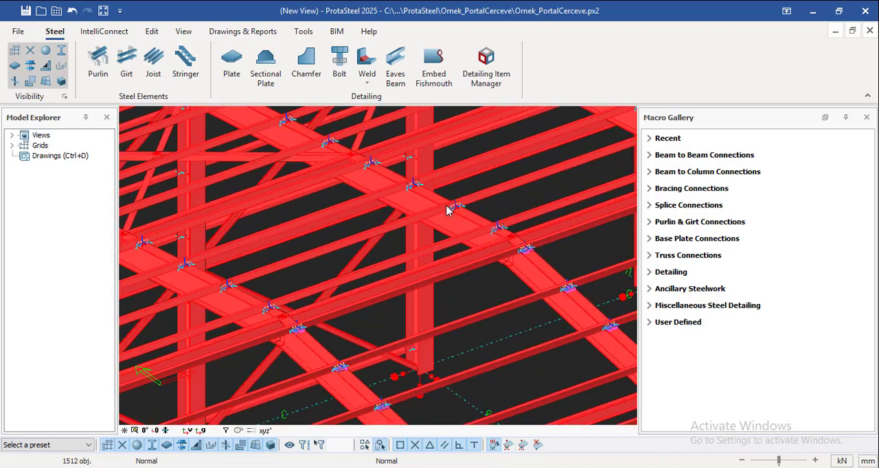
scroll(446, 209, "down", 5)
scroll(212, 318, "up", 6)
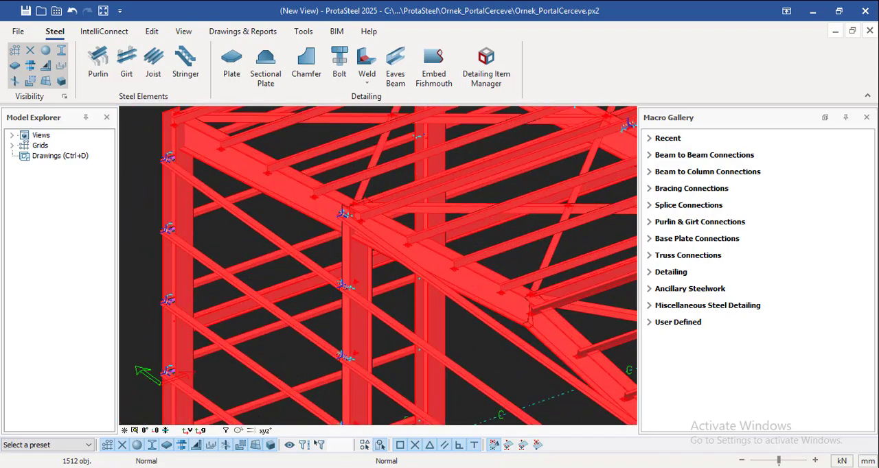
scroll(213, 246, "down", 5)
scroll(395, 312, "up", 5)
Create the vertical bracing connections for the selected model with IntelliConnect and close the resulting log
right_click(397, 310)
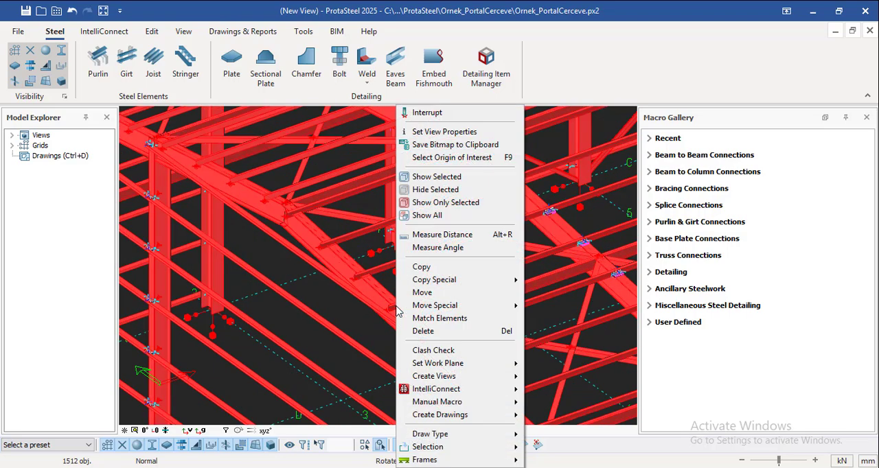
mouse_move(506, 389)
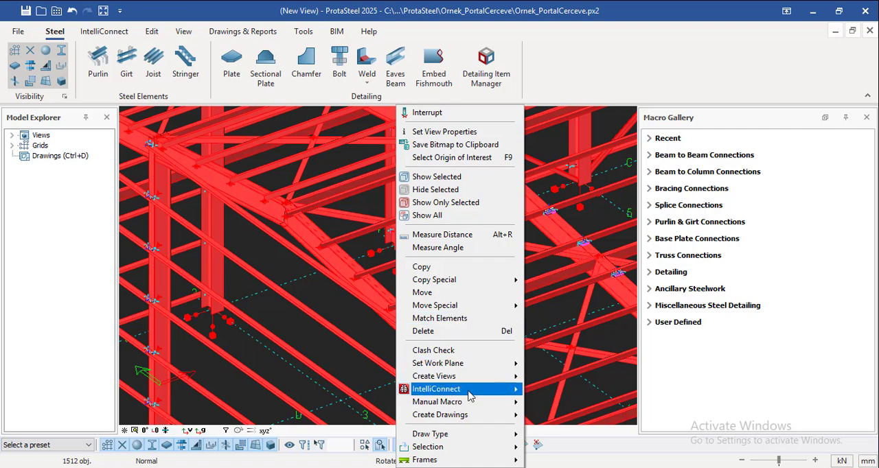
mouse_move(473, 396)
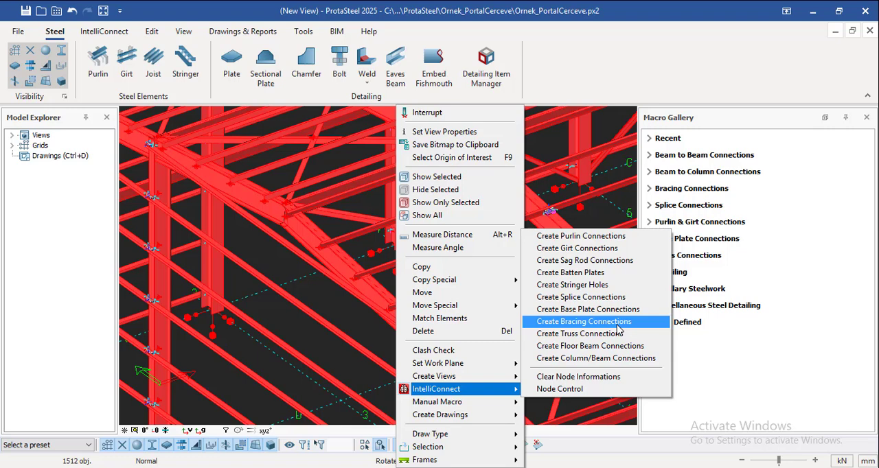
left_click(617, 327)
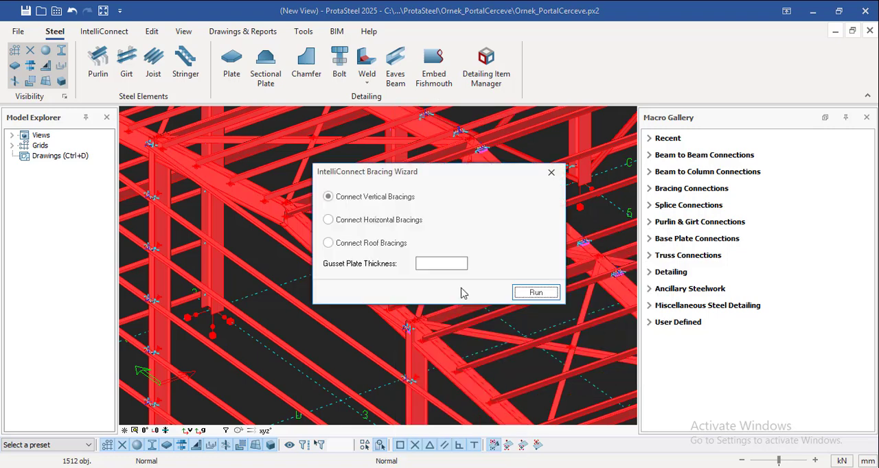
left_click(533, 294)
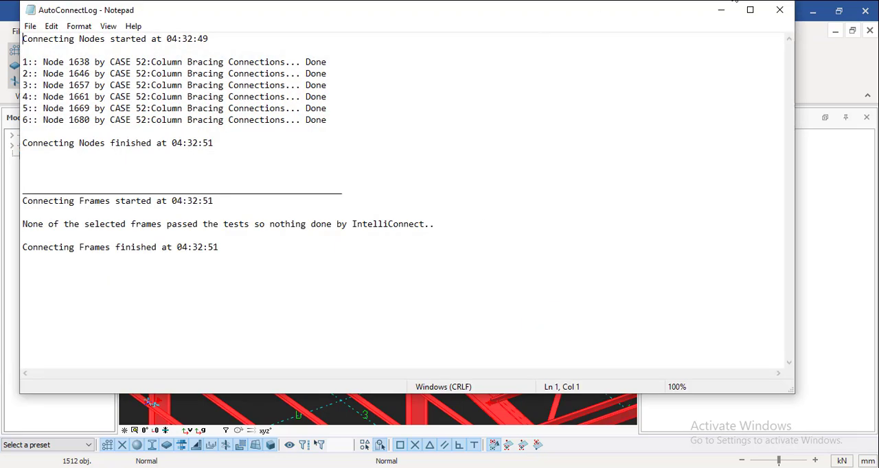
left_click(782, 11)
Create the floor beam connections for the selected model with IntelliConnect, keeping the wizard's default settings, and close the log
scroll(272, 263, "down", 3)
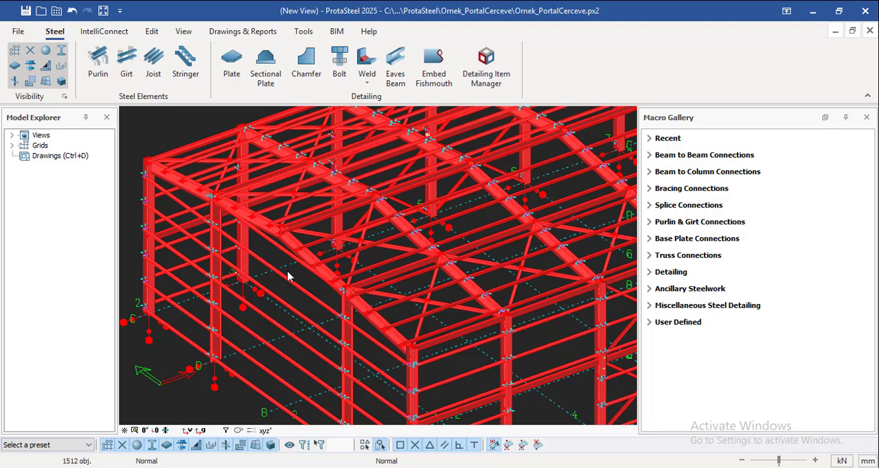
right_click(305, 259)
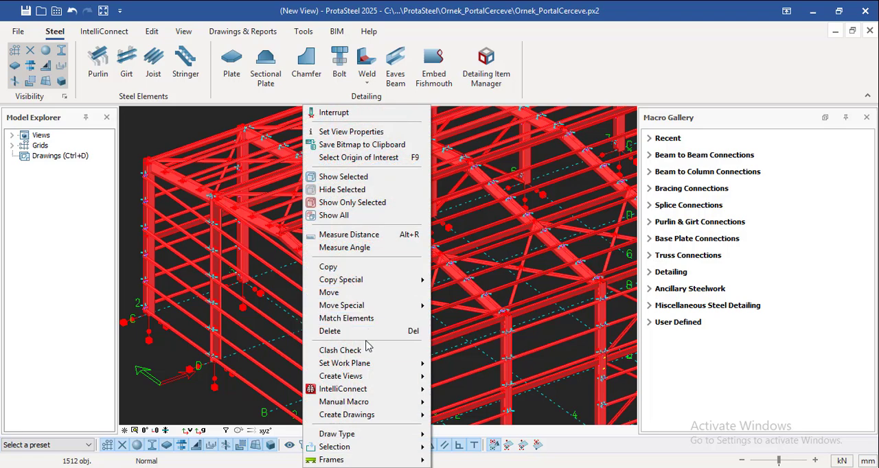
mouse_move(376, 396)
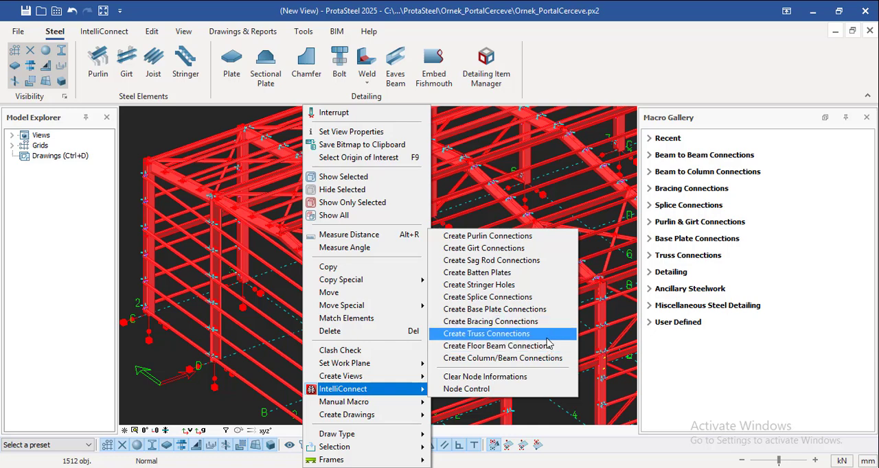
left_click(498, 351)
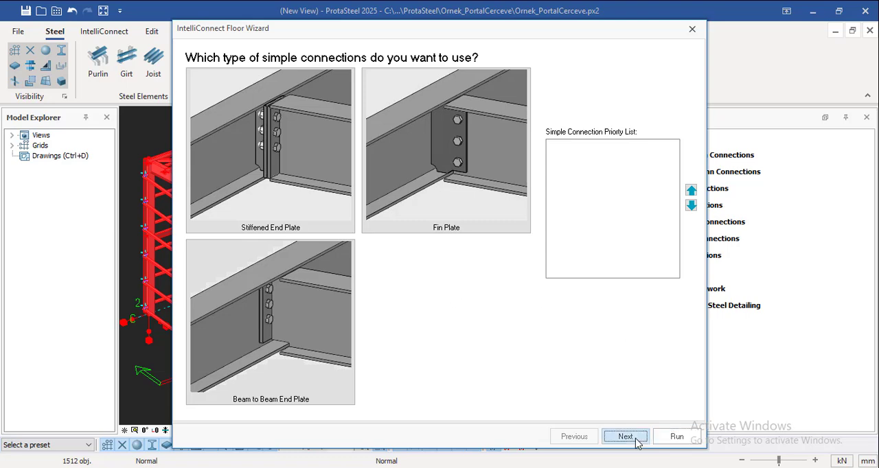
left_click(633, 440)
left_click(635, 437)
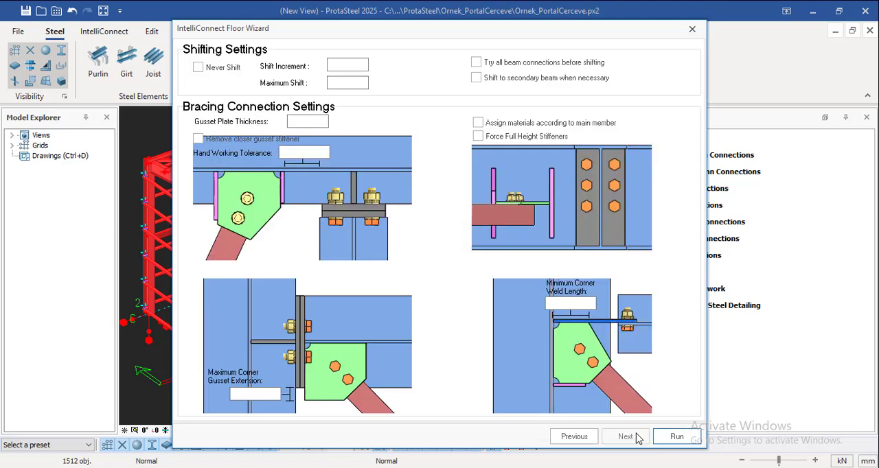
left_click(677, 437)
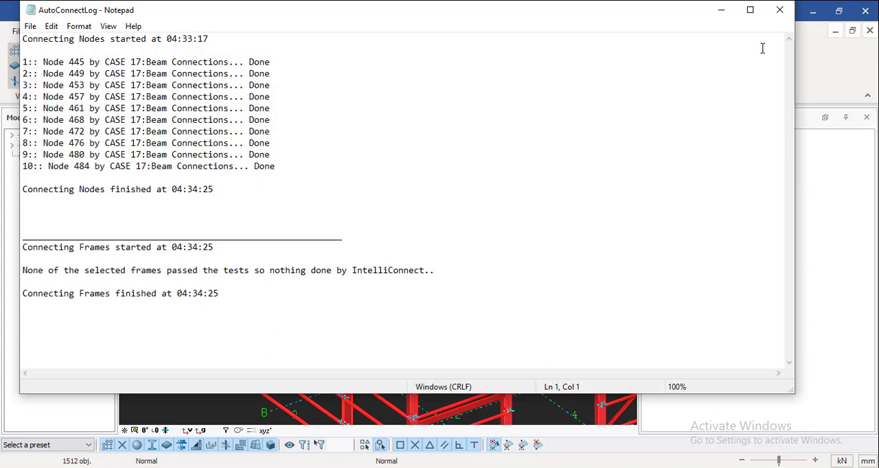
left_click(779, 9)
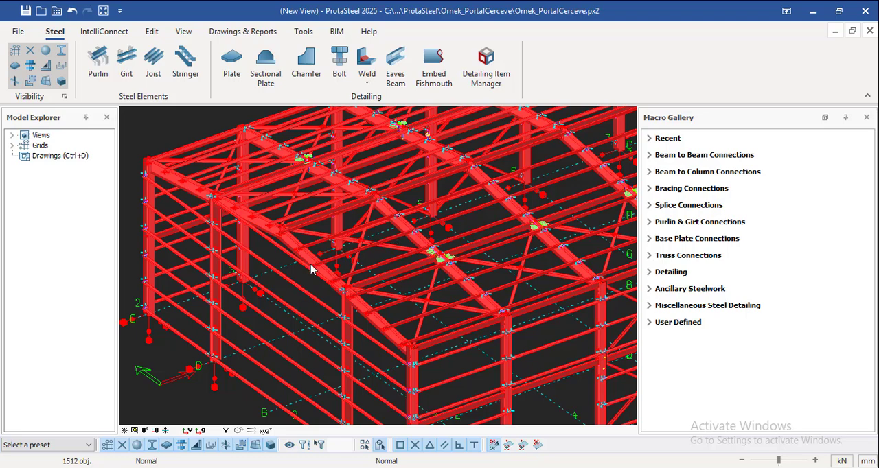
Create the column/beam connections for the selected model with IntelliConnect, keeping the wizard's default settings, and close the log
right_click(310, 269)
mouse_move(337, 391)
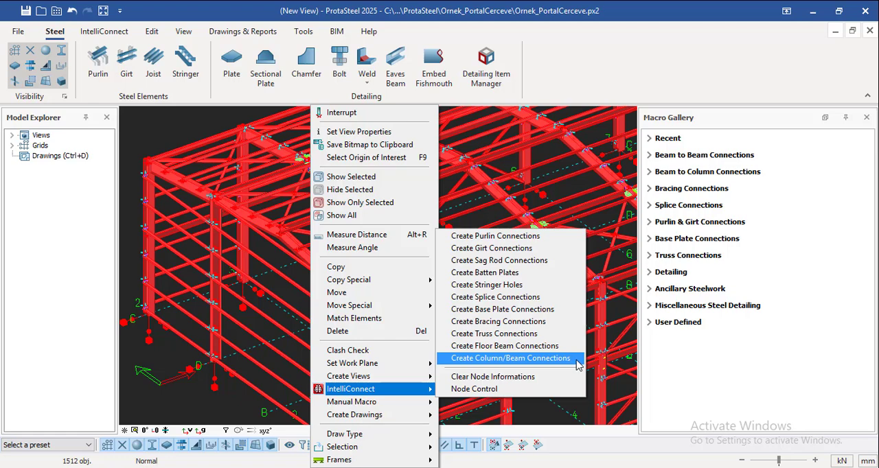
left_click(565, 359)
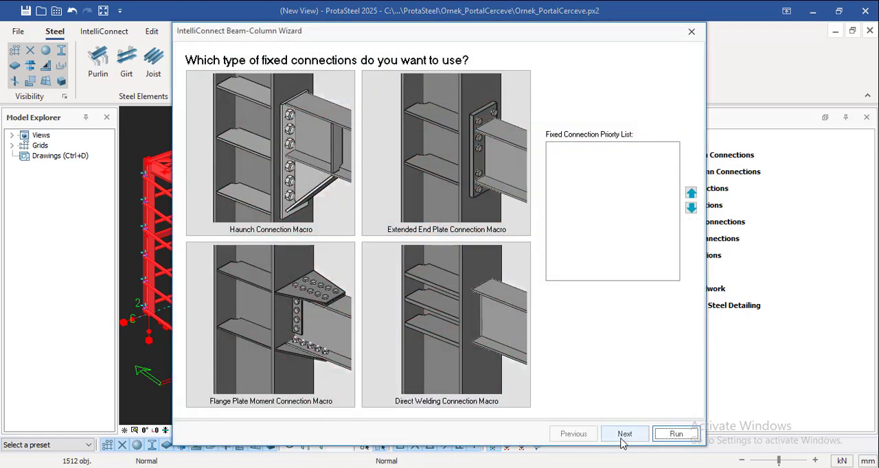
left_click(623, 436)
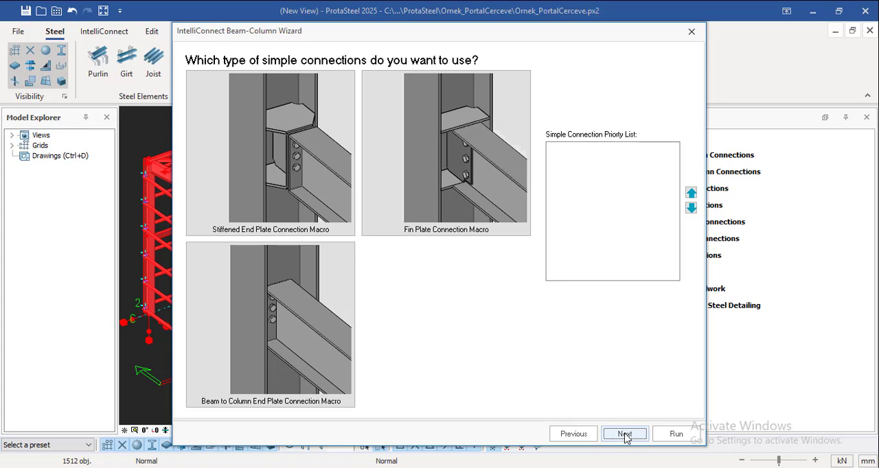
left_click(675, 436)
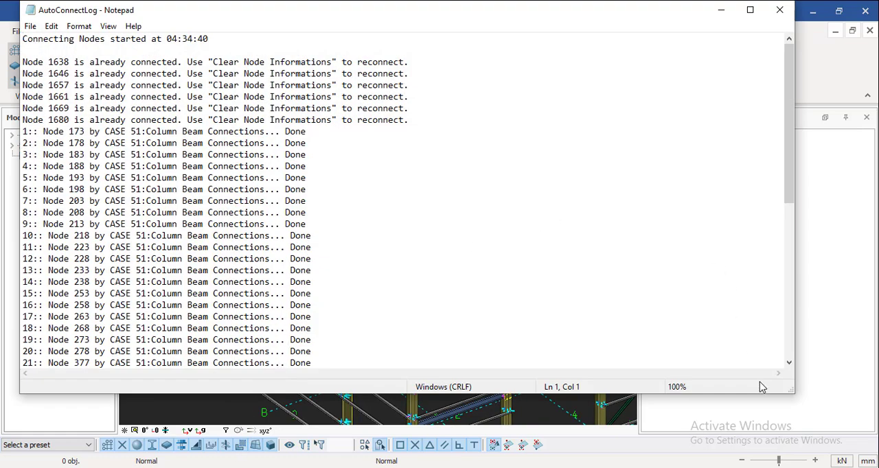
left_click(781, 11)
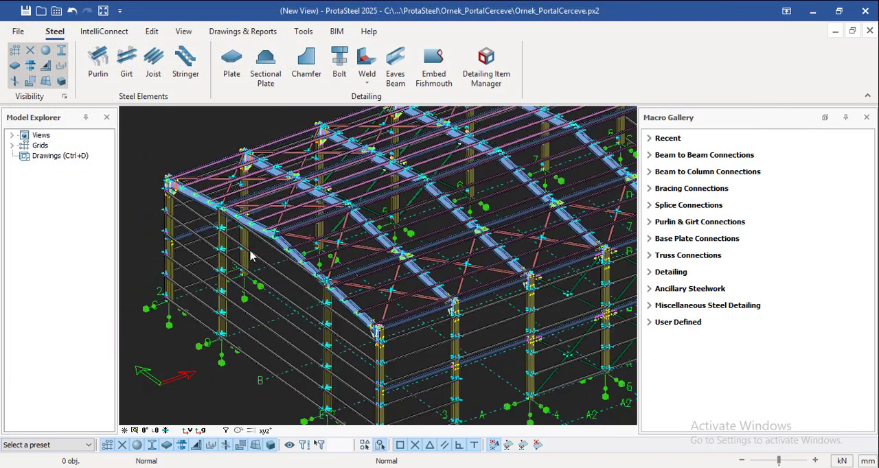
Examine the generated connections across the whole building and up close at the column tops, rafters and purlins
scroll(250, 256, "down", 2)
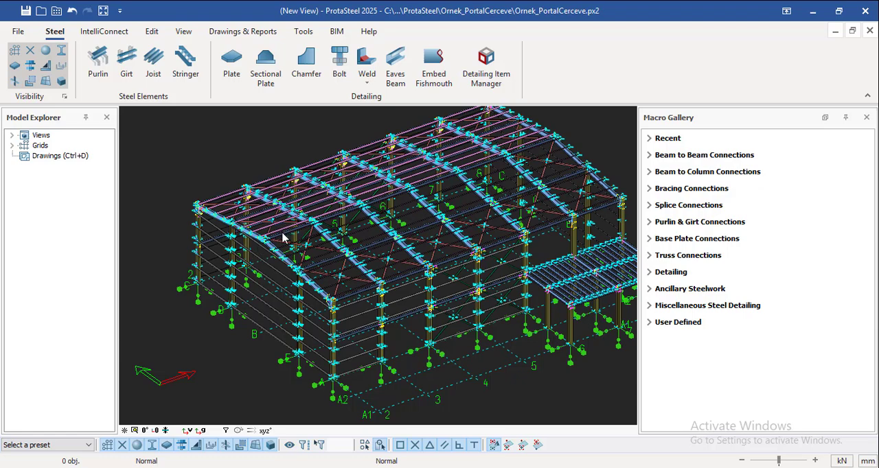
scroll(484, 296, "up", 5)
scroll(412, 225, "up", 4)
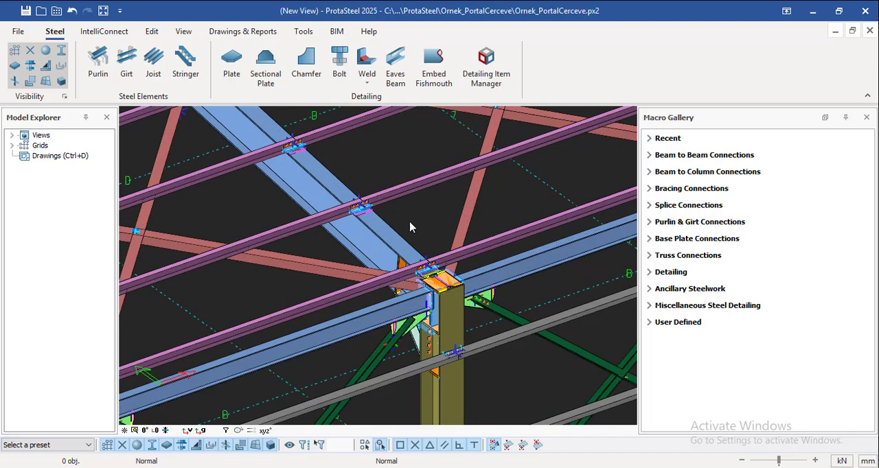
scroll(392, 240, "down", 4)
scroll(383, 269, "down", 3)
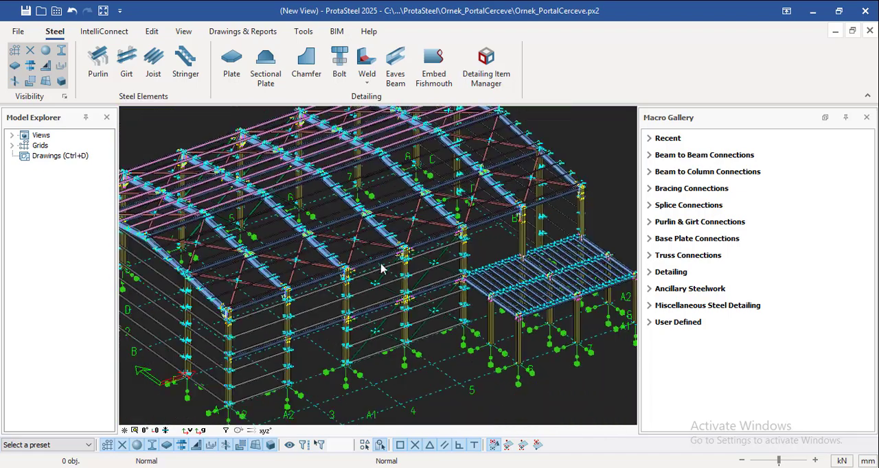
scroll(343, 161, "up", 5)
scroll(244, 197, "up", 4)
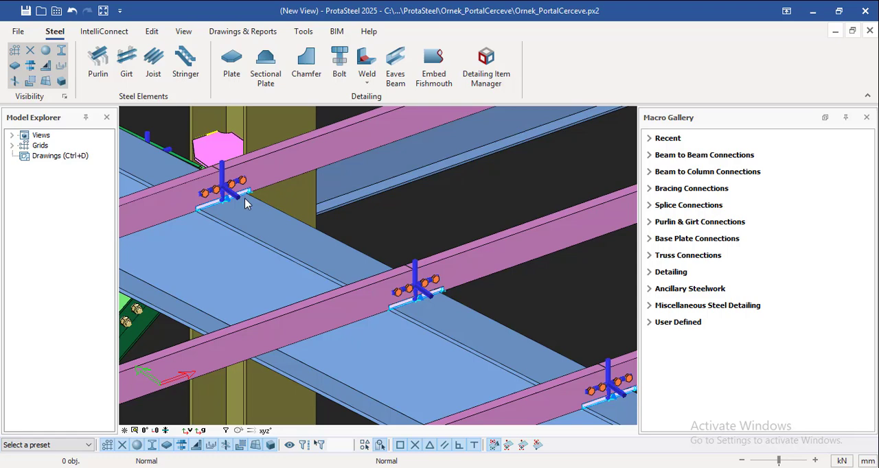
Review the beam to beam and beam to column connection macros available in the Macro Gallery
left_click(650, 156)
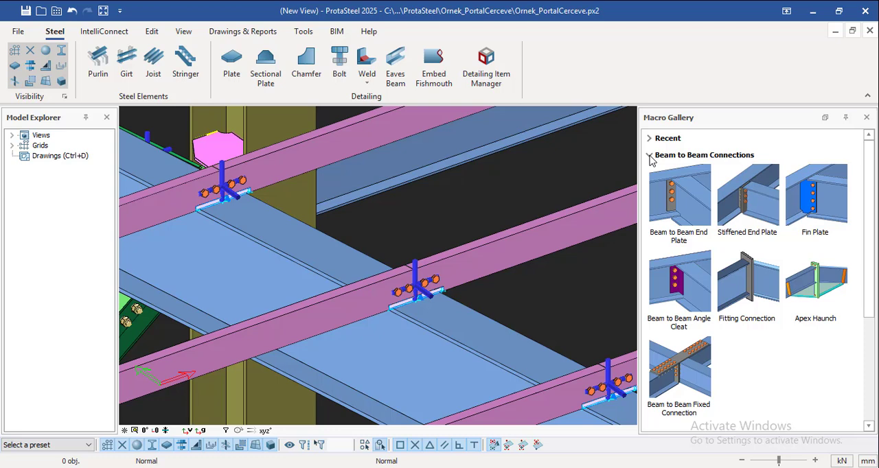
left_click(650, 156)
left_click(650, 173)
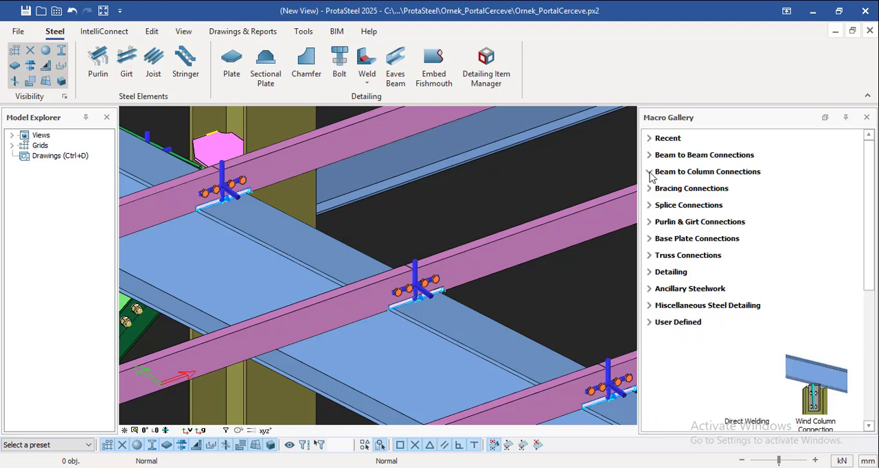
scroll(669, 220, "down", 5)
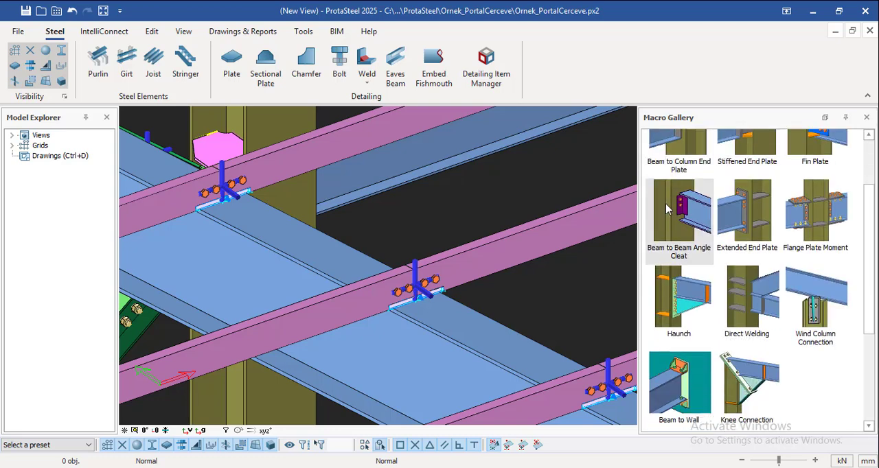
scroll(670, 220, "up", 5)
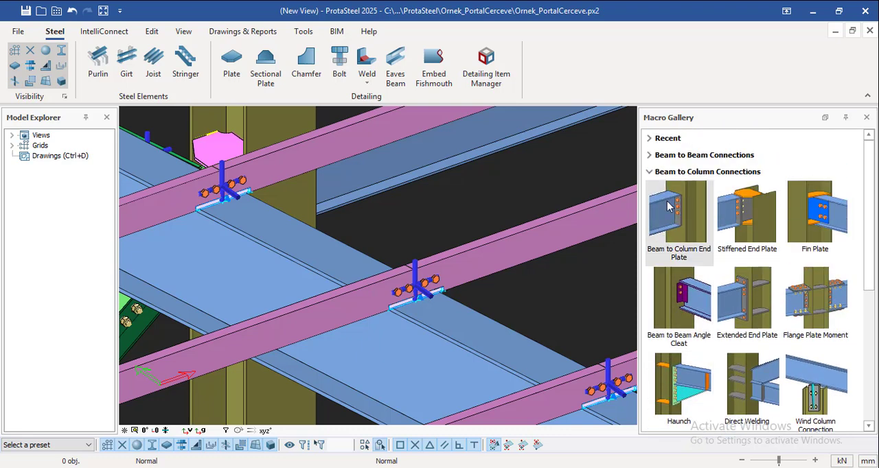
left_click(650, 172)
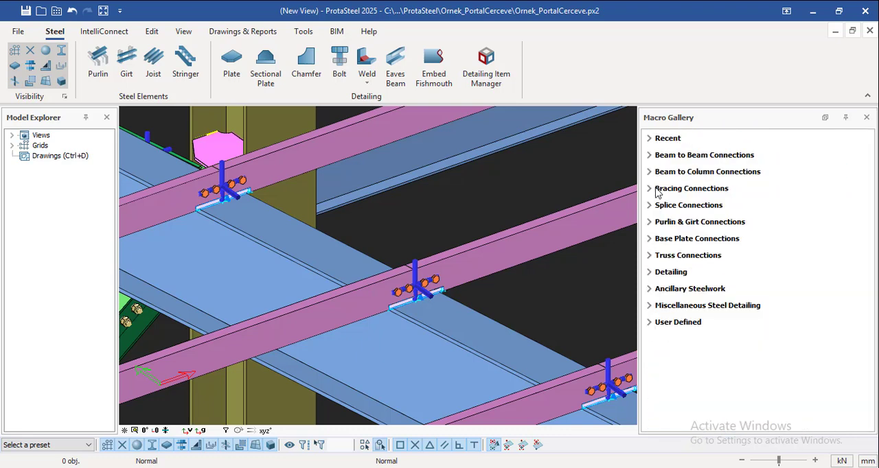
Review the bracing and splice connection macros in the Macro Gallery
left_click(651, 188)
scroll(651, 193, "down", 1)
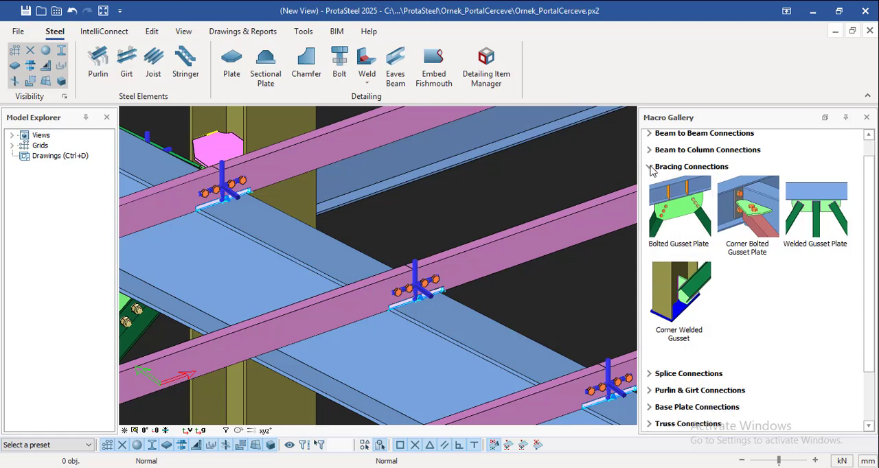
left_click(652, 172)
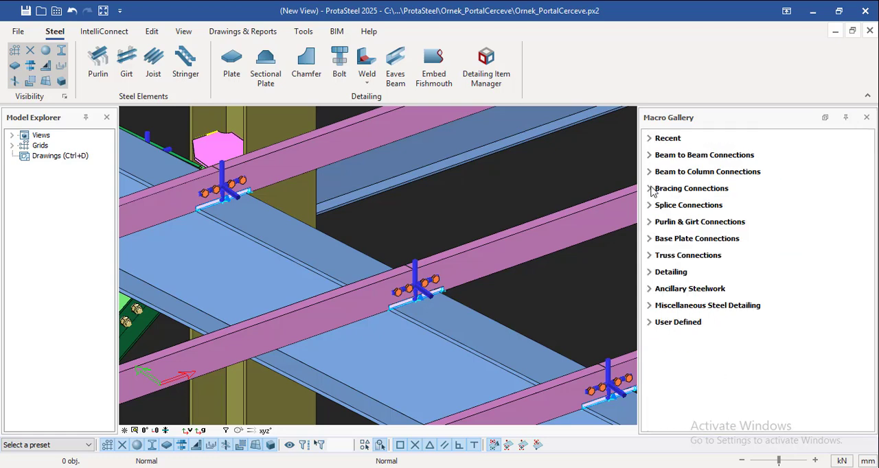
left_click(651, 190)
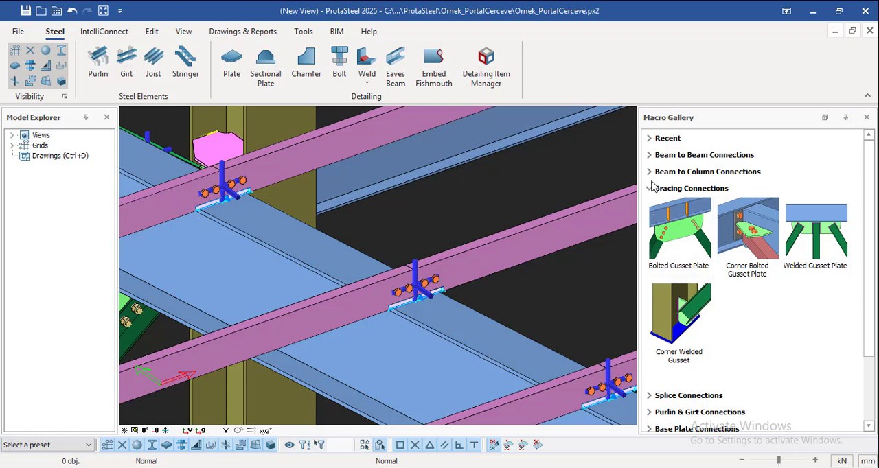
left_click(651, 190)
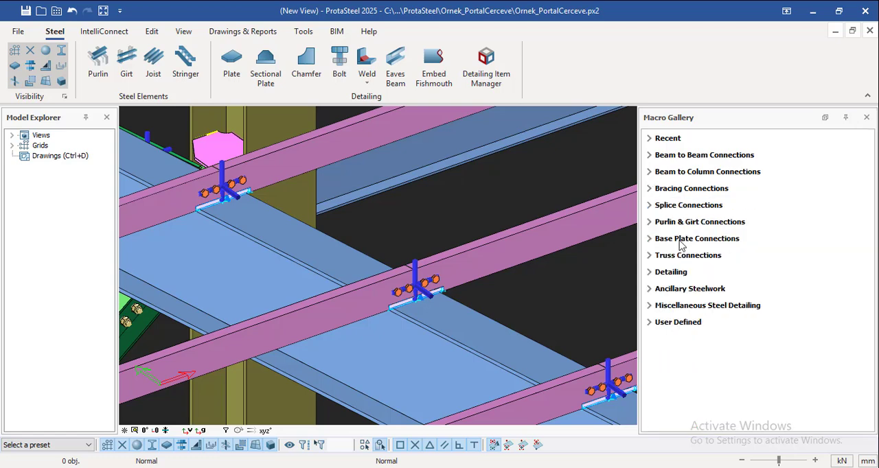
left_click(654, 206)
left_click(651, 206)
Review the purlin and girt and the base plate connection macros, and reopen the splice connection group
left_click(650, 223)
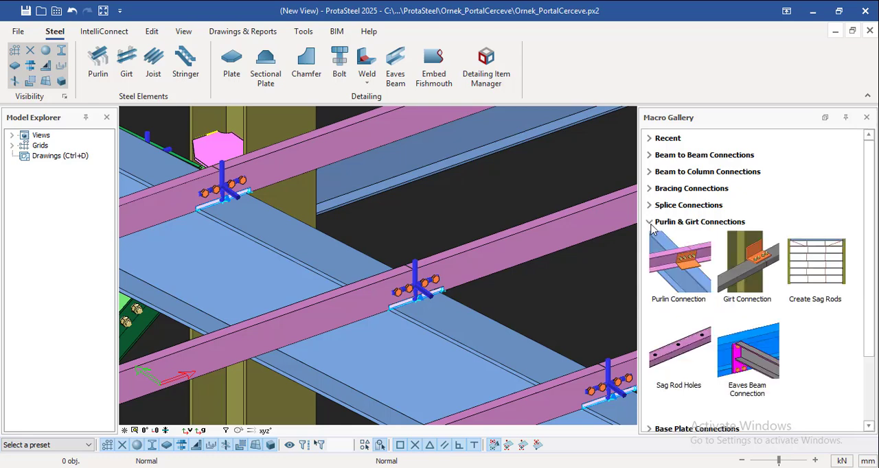
left_click(651, 222)
left_click(654, 238)
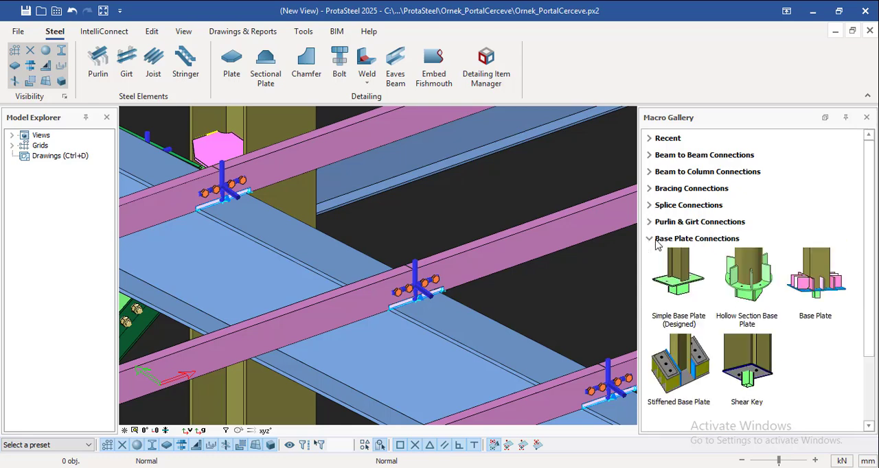
scroll(657, 265, "down", 2)
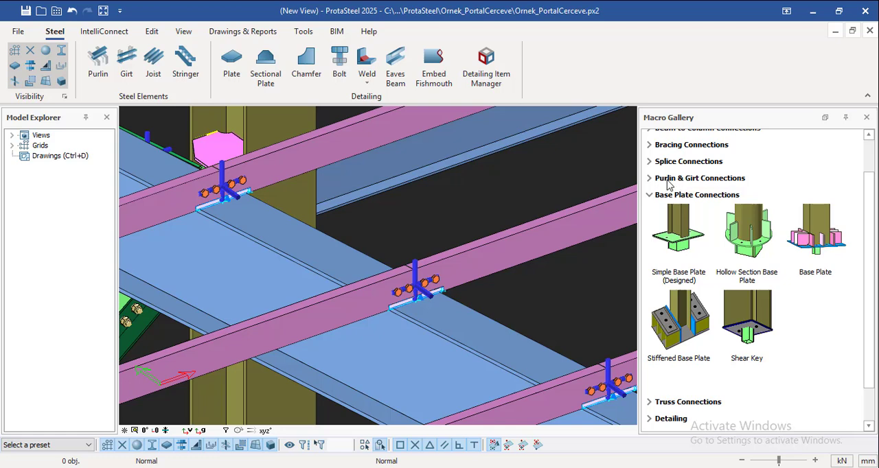
left_click(650, 197)
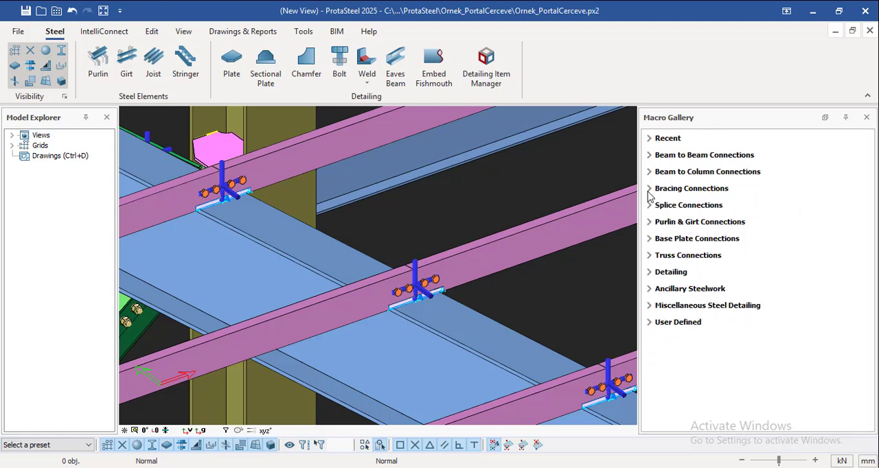
left_click(651, 205)
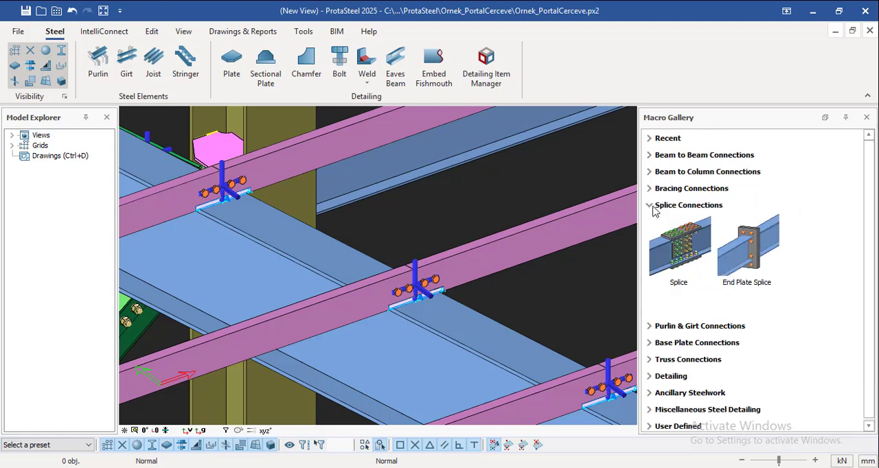
Collapse the splice group and look again through the purlin and girt and the base plate connection macros
left_click(650, 206)
left_click(650, 222)
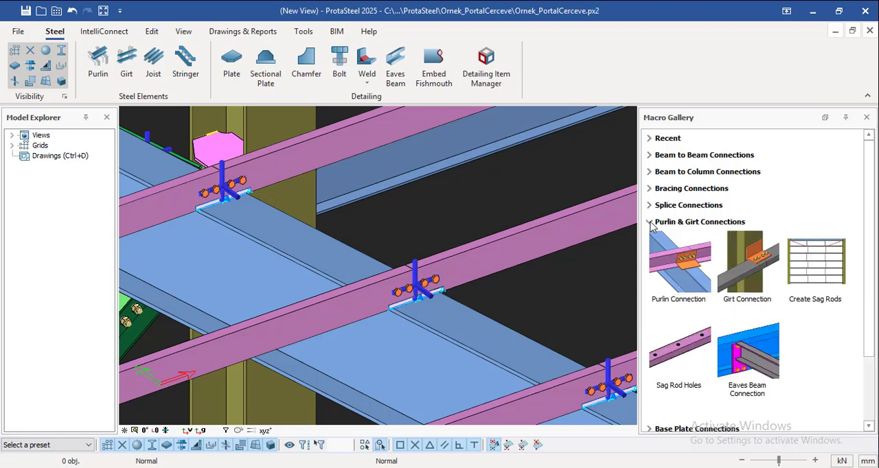
left_click(650, 221)
left_click(650, 239)
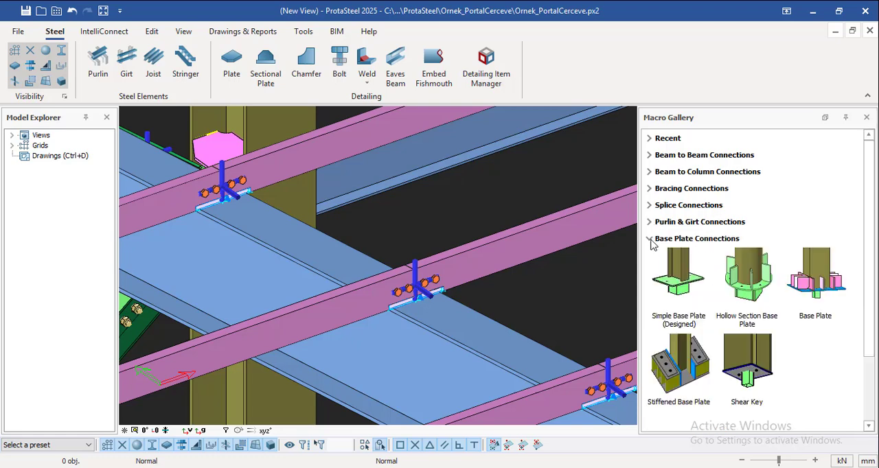
left_click(650, 238)
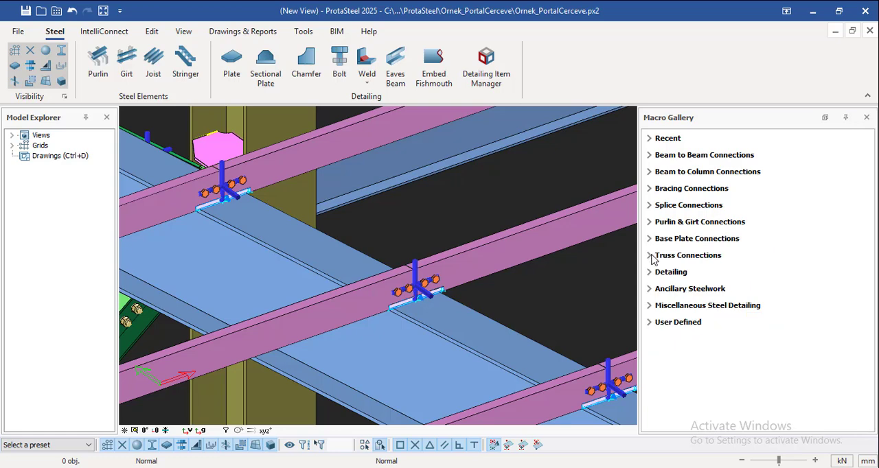
Review the truss connection macros in the Macro Gallery, including the truss seating, gusset and welded types
left_click(651, 256)
scroll(654, 261, "down", 1)
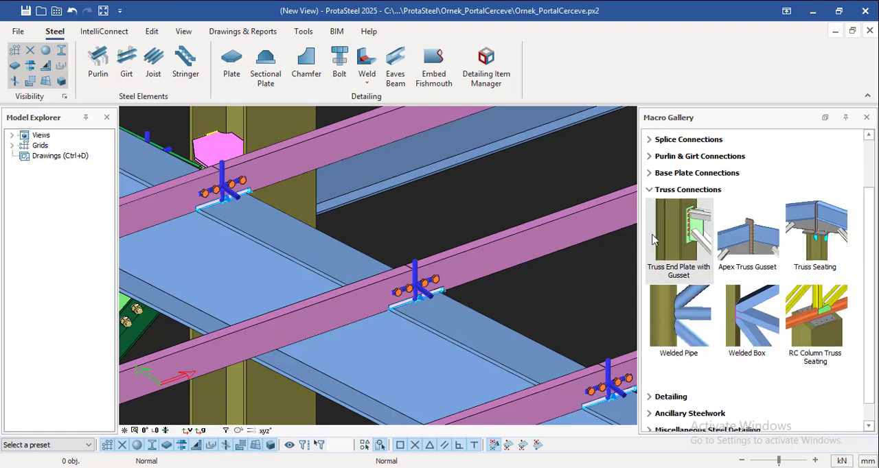
left_click(651, 191)
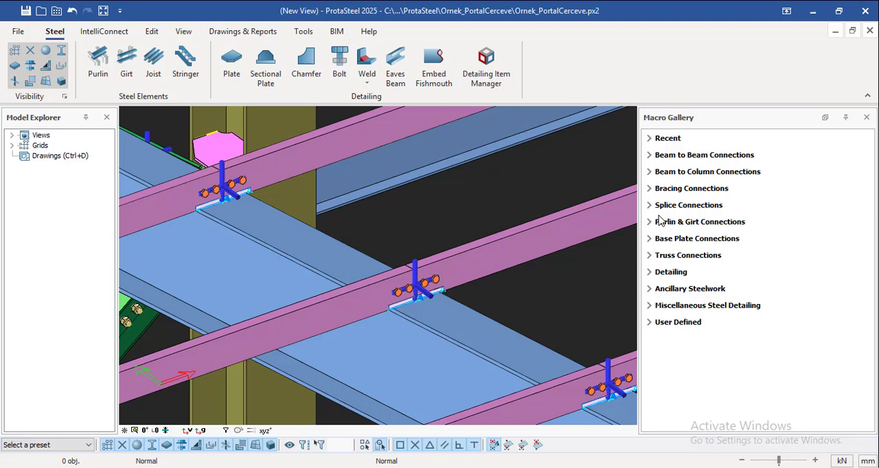
left_click(653, 256)
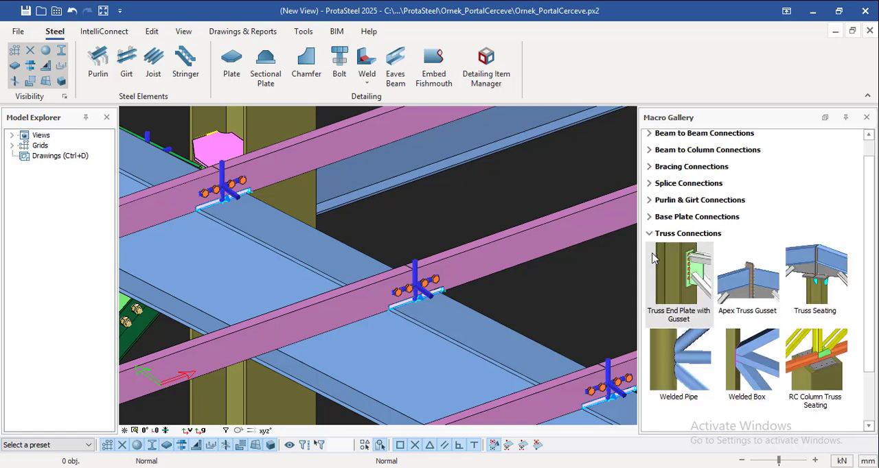
left_click(651, 237)
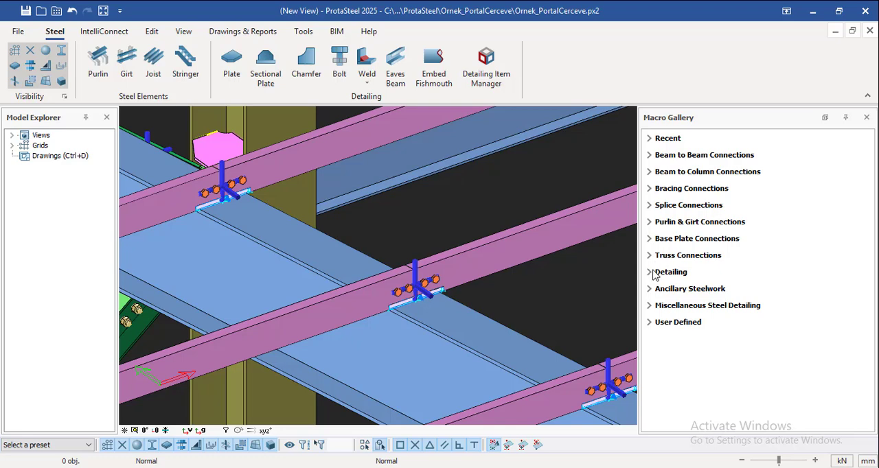
Review the Detailing macros in the Macro Gallery, from notches and fittings to web openings and stiffeners
left_click(650, 273)
scroll(652, 268, "down", 5)
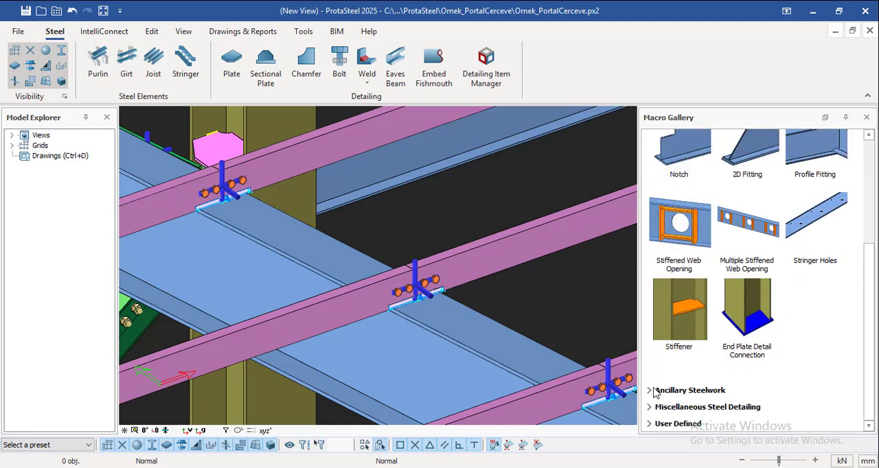
scroll(655, 244, "up", 4)
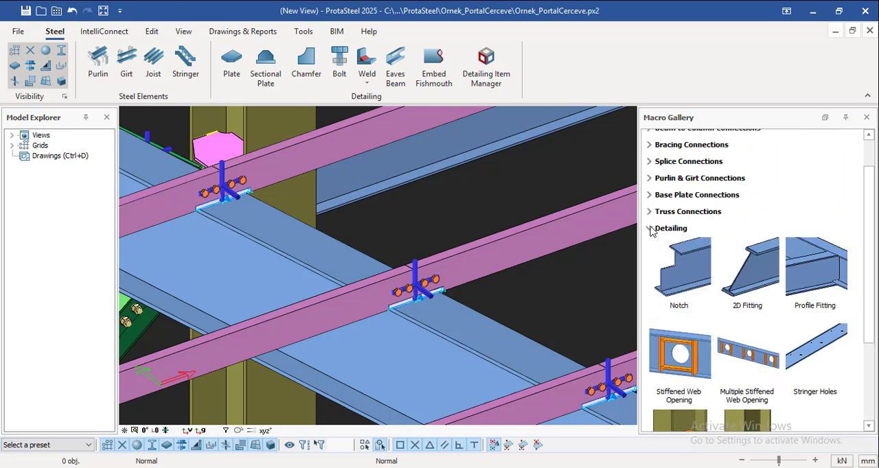
left_click(651, 229)
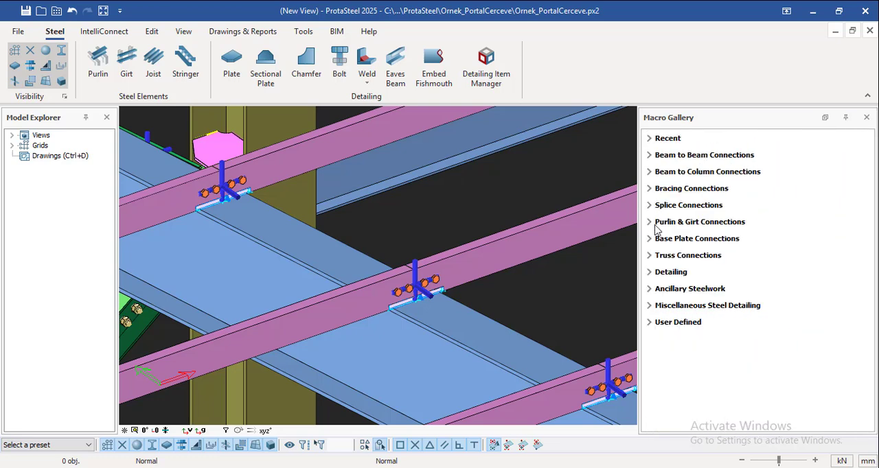
left_click(651, 278)
scroll(728, 288, "down", 3)
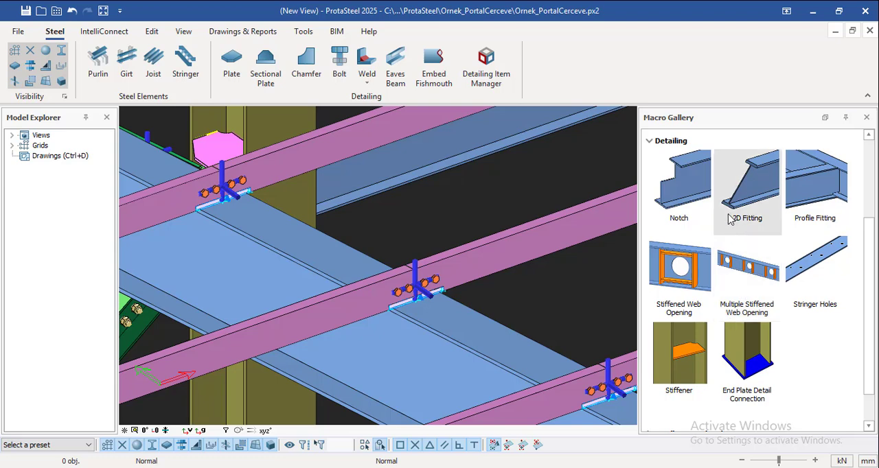
left_click(650, 143)
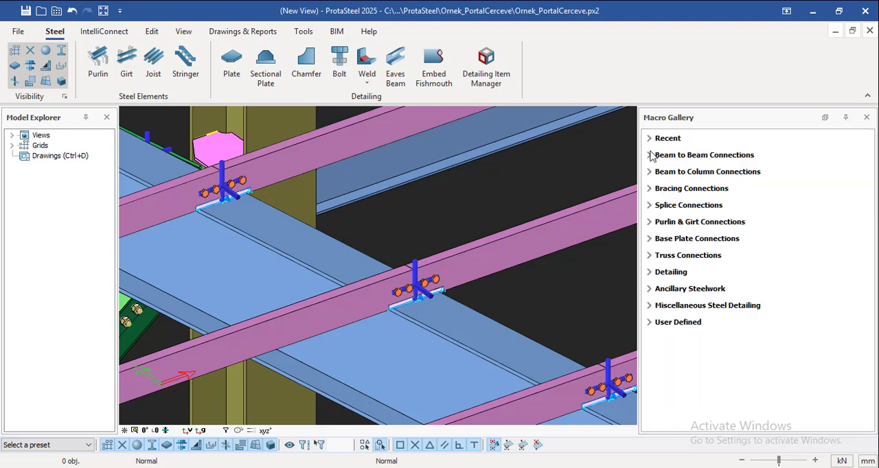
left_click(650, 273)
left_click(650, 273)
Review the Ancillary Steelwork and Miscellaneous Steel Detailing macros, leaving all gallery groups collapsed
left_click(650, 289)
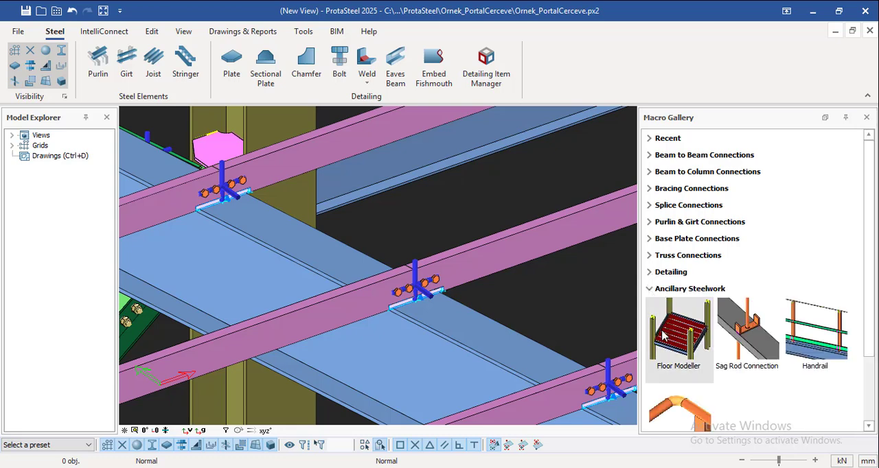
scroll(663, 337, "down", 2)
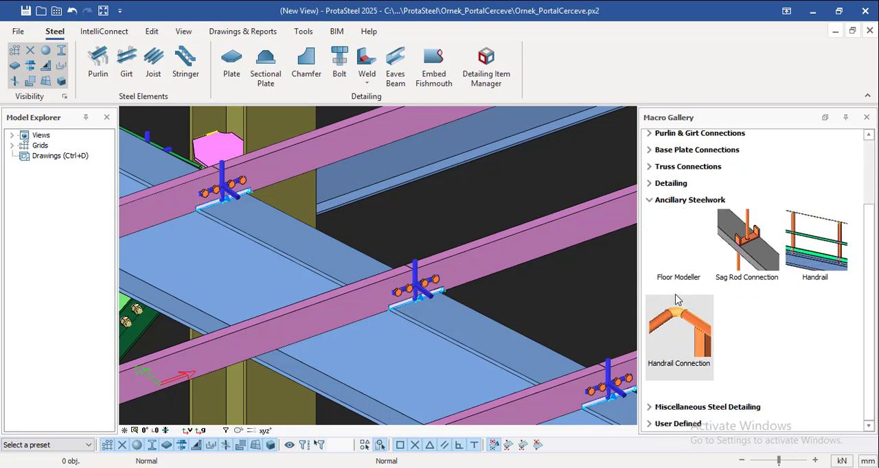
left_click(650, 200)
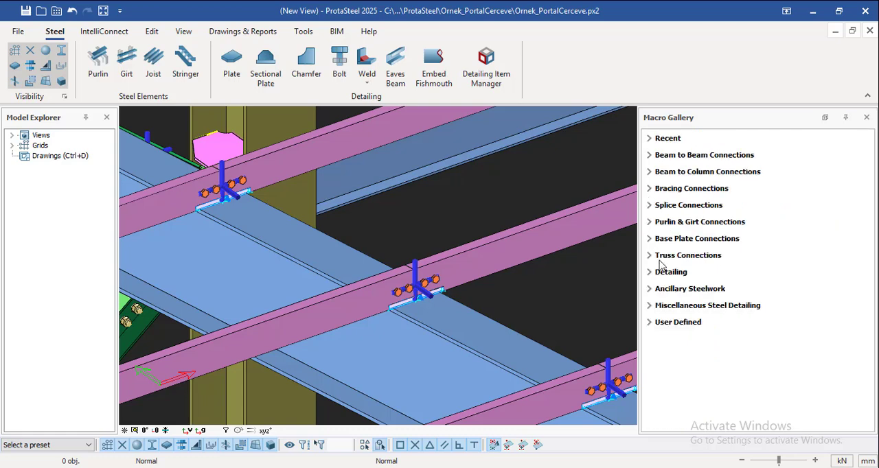
left_click(649, 306)
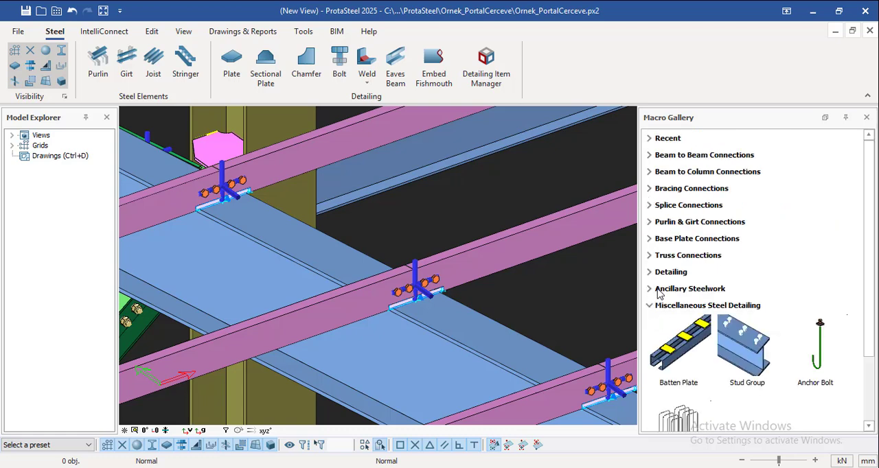
scroll(661, 295, "down", 2)
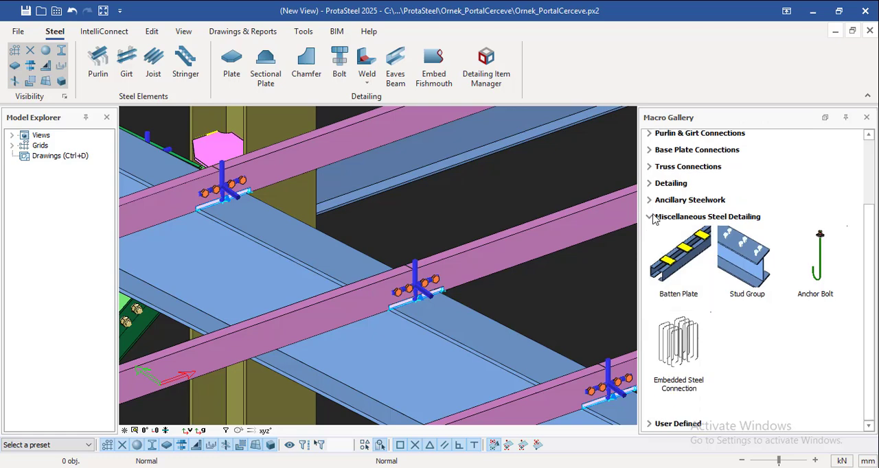
left_click(650, 217)
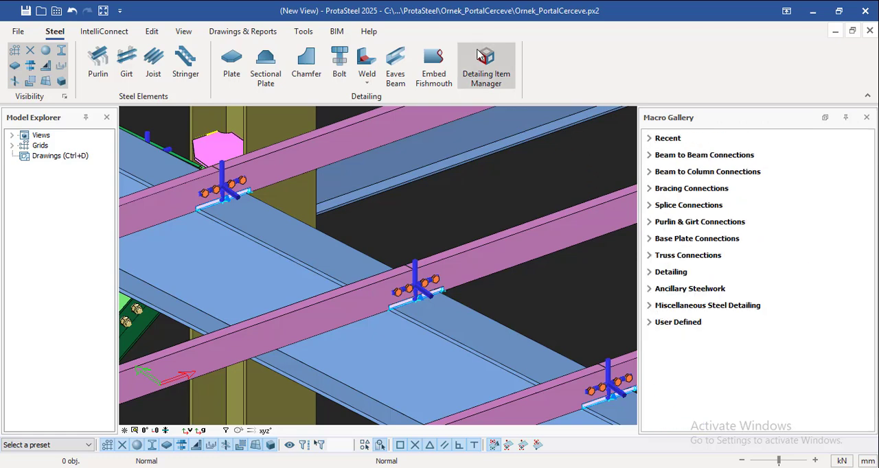